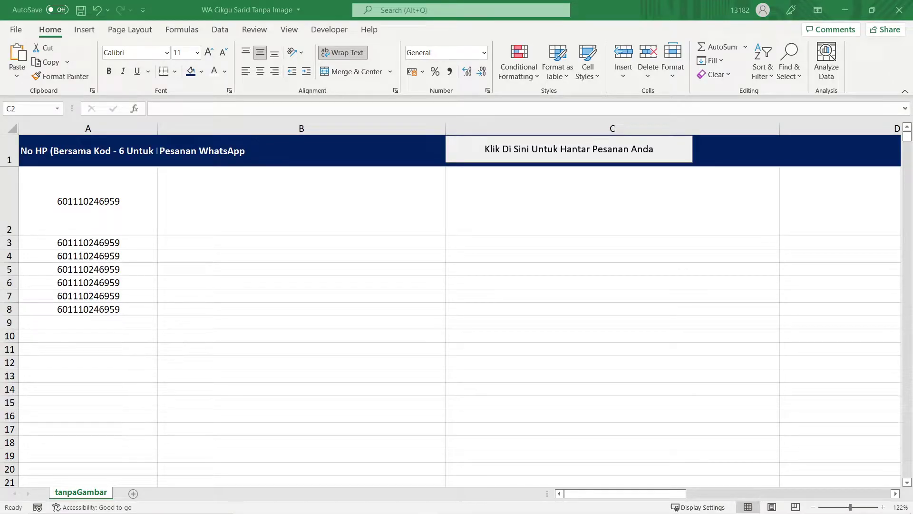
# Step: Select various cells in the message column B, including the range B3 to B13
pyautogui.click(200, 222)
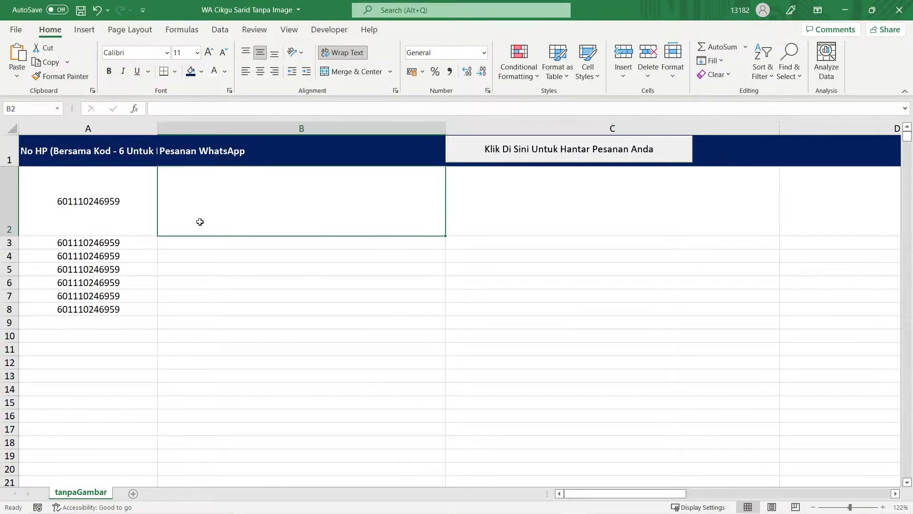
pyautogui.click(209, 273)
pyautogui.click(212, 344)
pyautogui.click(243, 210)
pyautogui.moveTo(248, 241); pyautogui.dragTo(233, 378)
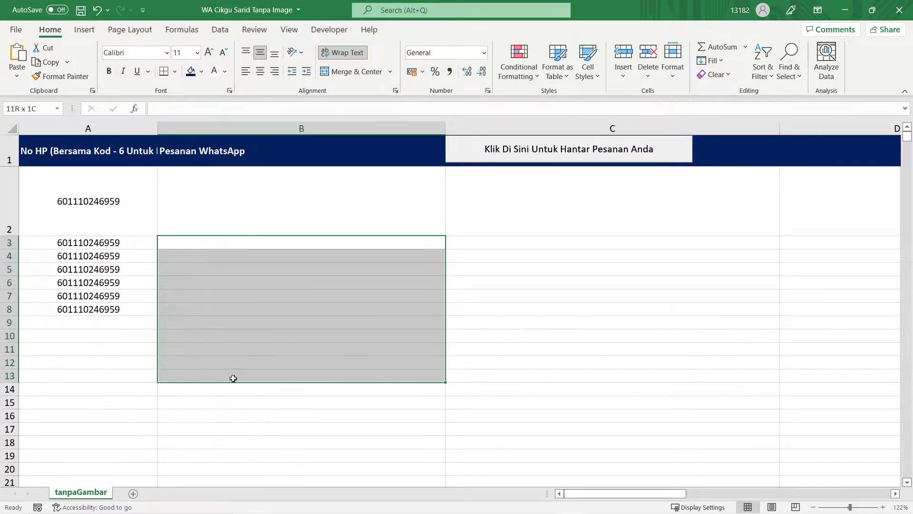
pyautogui.click(244, 288)
pyautogui.click(252, 231)
pyautogui.click(246, 252)
pyautogui.click(261, 326)
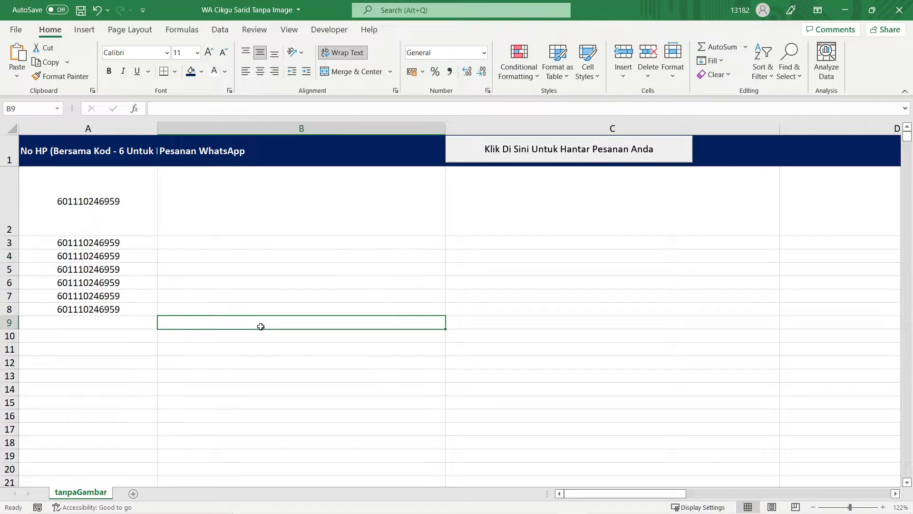
# Step: Select C2, B2, empty cells in column A, and the message range B3 to B16, ending on C2
pyautogui.click(467, 208)
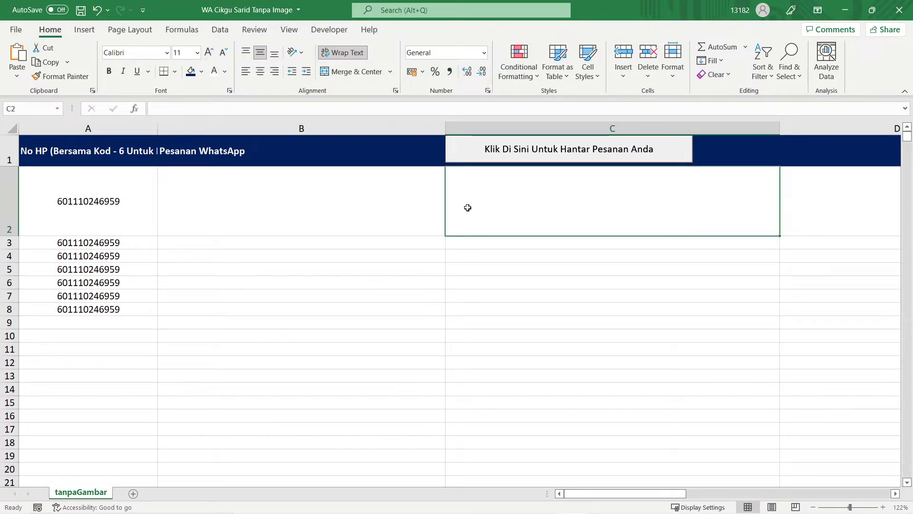
pyautogui.click(248, 209)
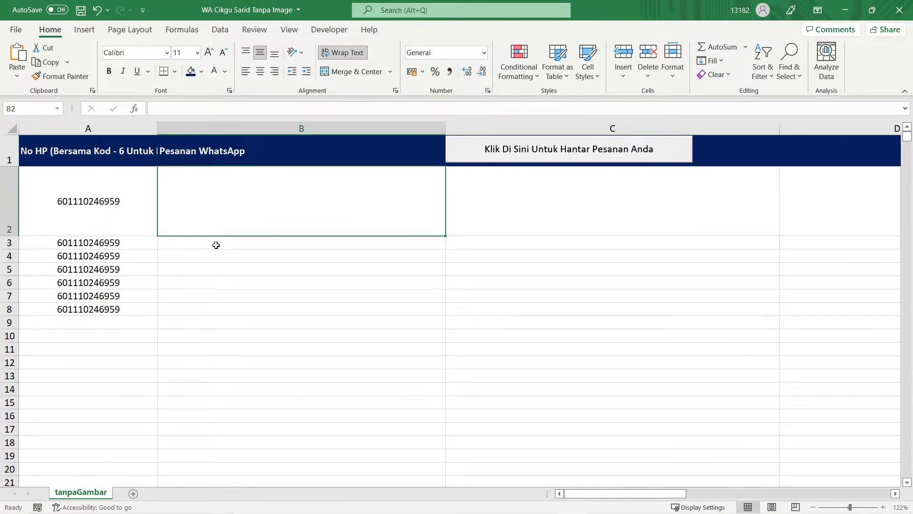
pyautogui.click(127, 327)
pyautogui.click(137, 402)
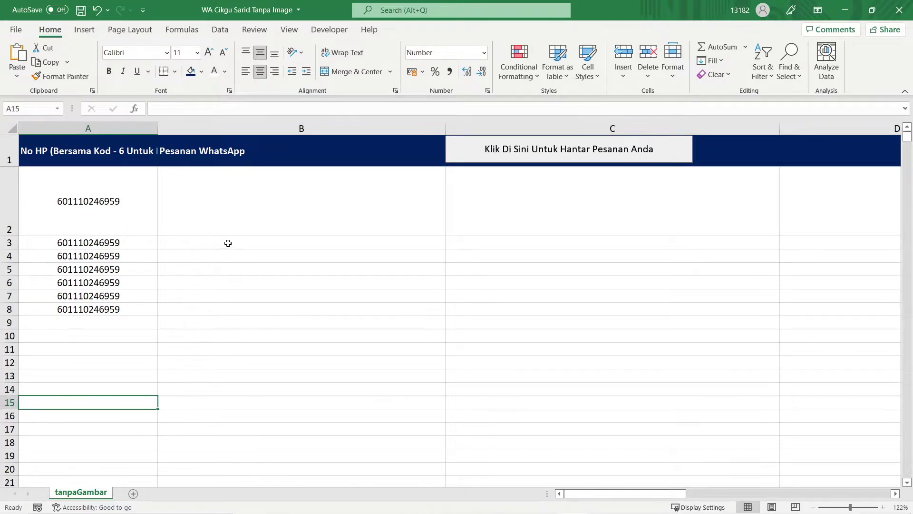
pyautogui.moveTo(228, 243); pyautogui.dragTo(224, 415)
pyautogui.click(509, 213)
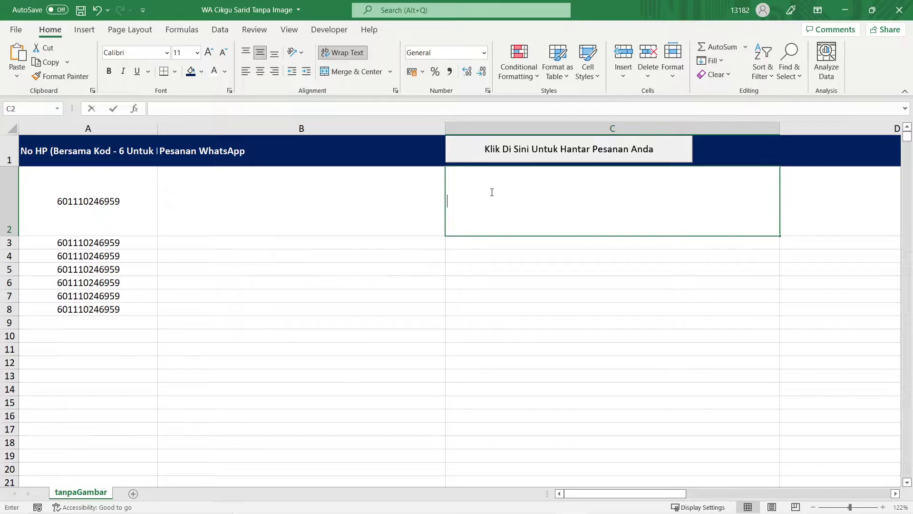
# Step: Enter the first %0a code in cell C2 and highlight it for copying
pyautogui.click(483, 301)
pyautogui.click(491, 174)
pyautogui.write('%0')
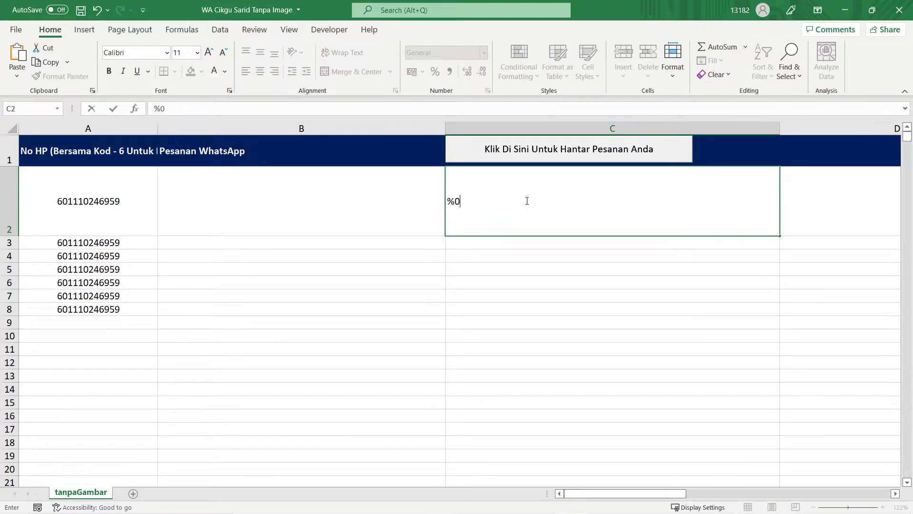
pyautogui.write('a')
pyautogui.moveTo(468, 201); pyautogui.dragTo(447, 201)
pyautogui.hotkey('ctrl', 'c')
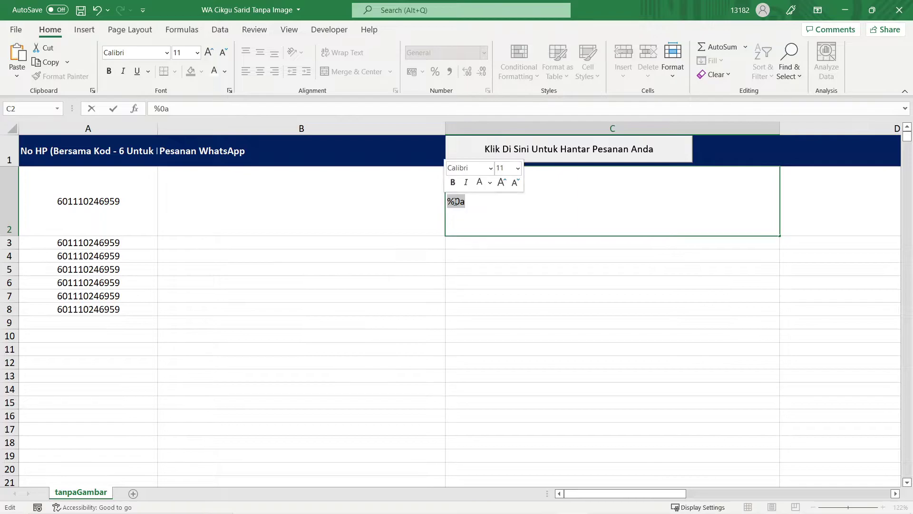
pyautogui.click(486, 210)
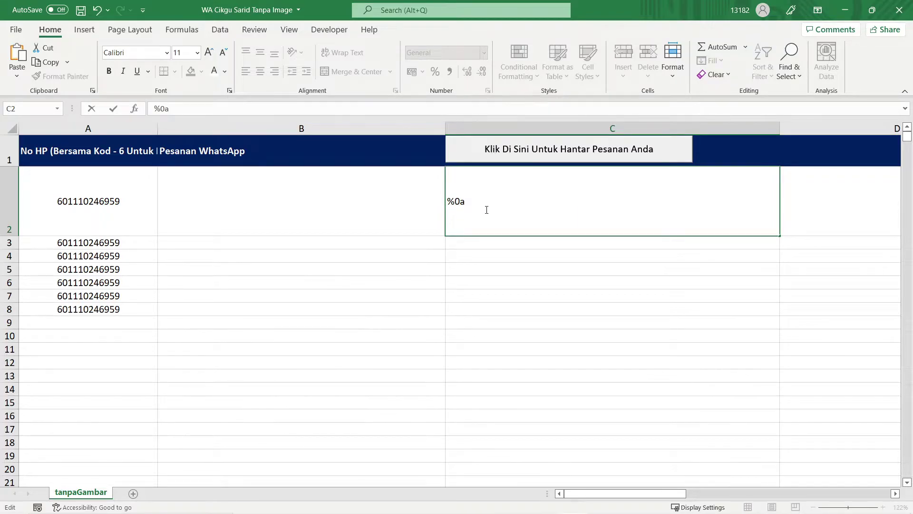
# Step: Paste the second, third and fourth %0a codes on new lines in C2
pyautogui.hotkey('alt', 'Return')
pyautogui.hotkey('ctrl', 'v')
pyautogui.hotkey('alt', 'Return')
pyautogui.hotkey('ctrl', 'v')
pyautogui.hotkey('alt', 'Return')
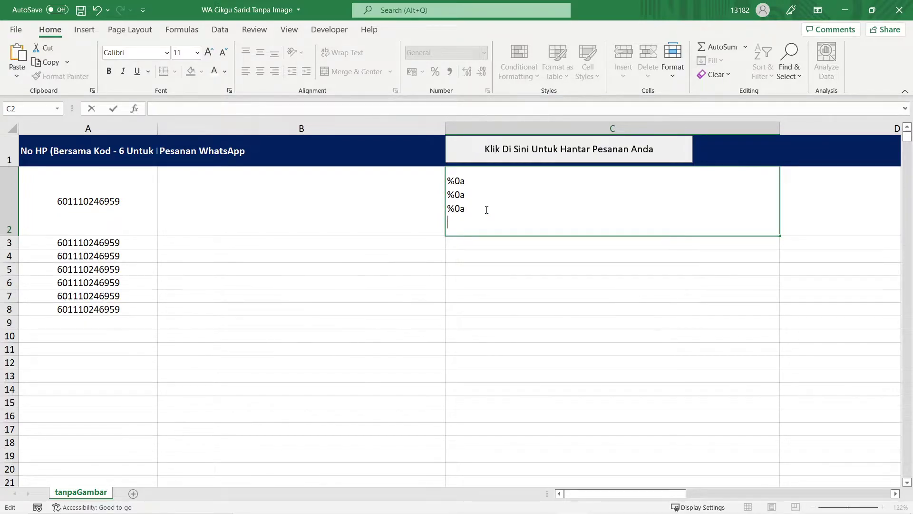
pyautogui.hotkey('ctrl', 'v')
# Step: Paste the fifth to seventh %0a codes on new lines and confirm the C2 entry
pyautogui.hotkey('alt', 'Return')
pyautogui.hotkey('ctrl', 'v')
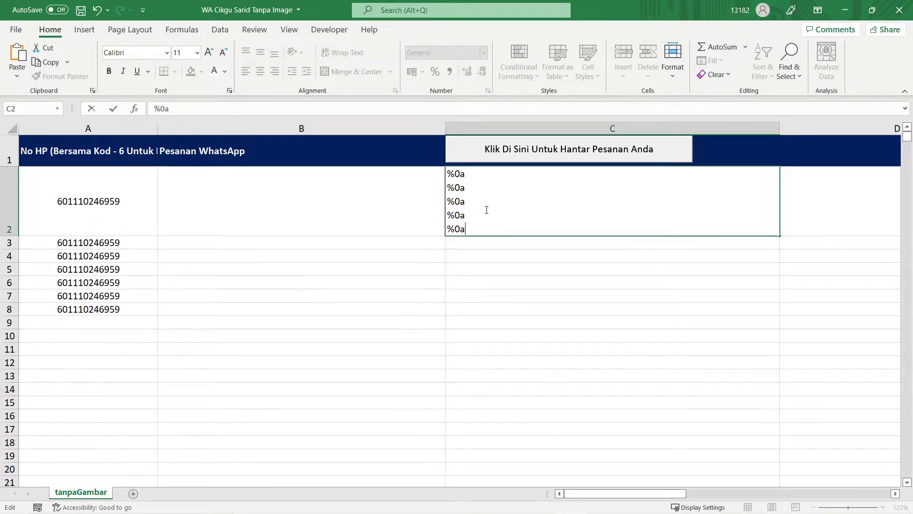
pyautogui.hotkey('alt', 'Return')
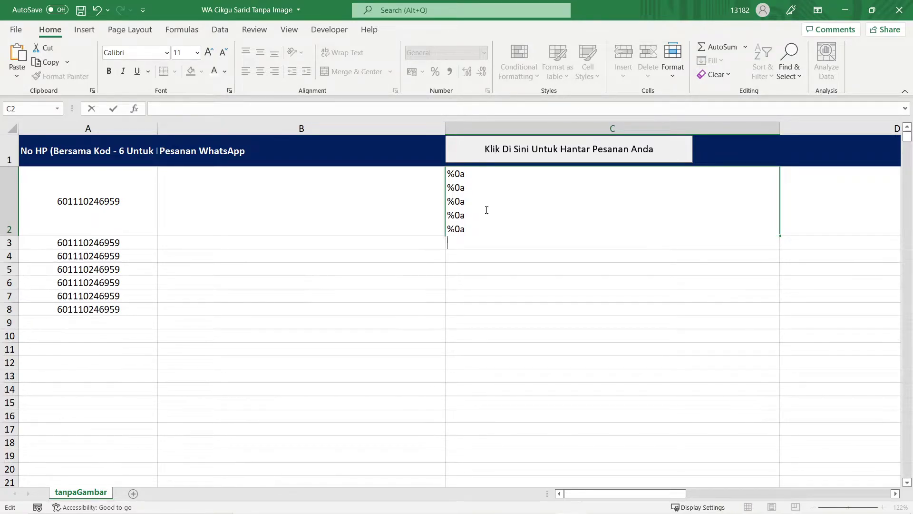
pyautogui.hotkey('ctrl', 'v')
pyautogui.hotkey('alt', 'Return')
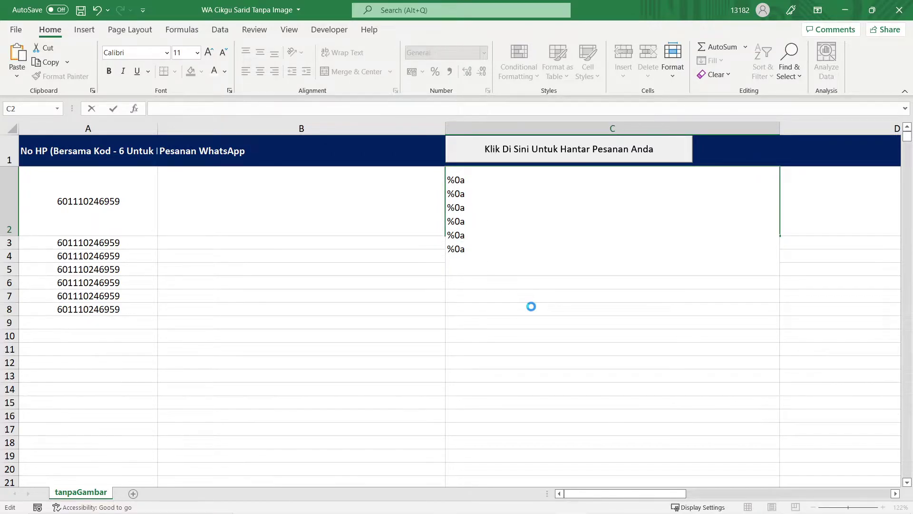
pyautogui.hotkey('ctrl', 'v')
pyautogui.press('Return')
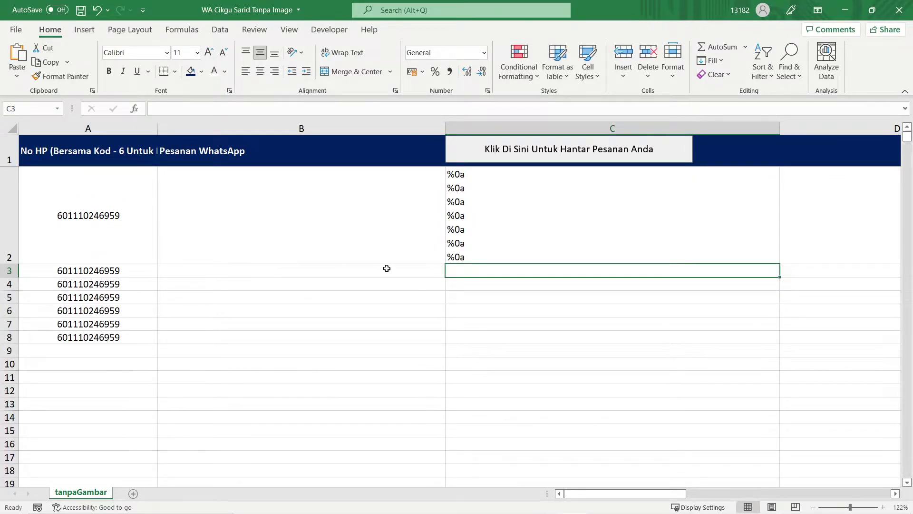
pyautogui.click(484, 229)
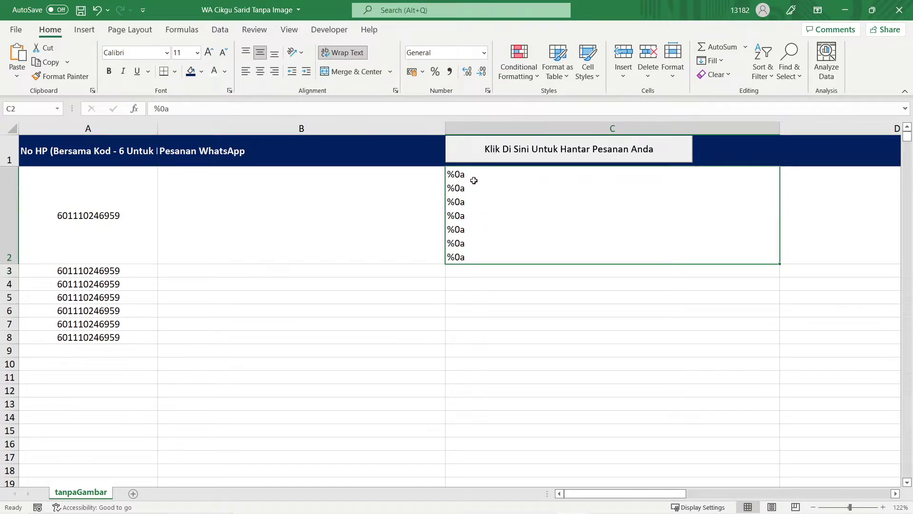
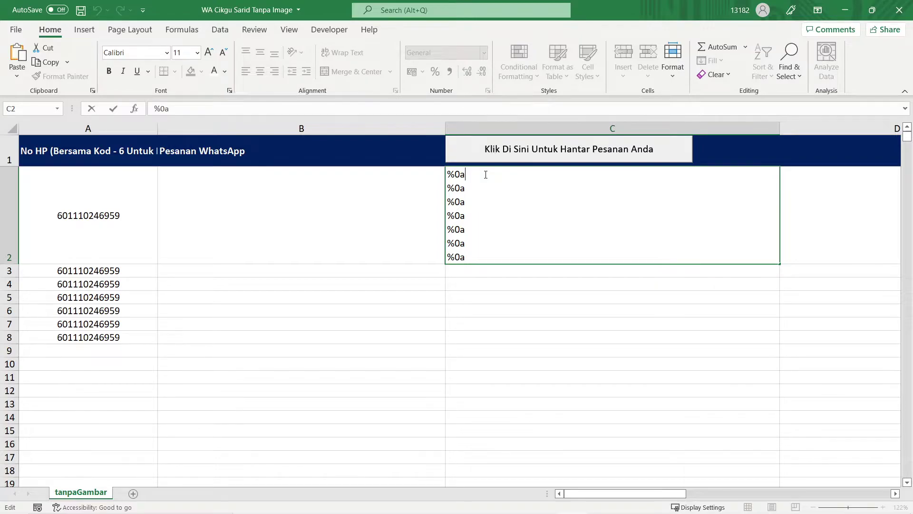
# Step: Type C2's opening line 'Pesanan Bengkel daripada…', naming the teacher as sender, fixing typos
pyautogui.write('Pesan')
pyautogui.write('an Bengke')
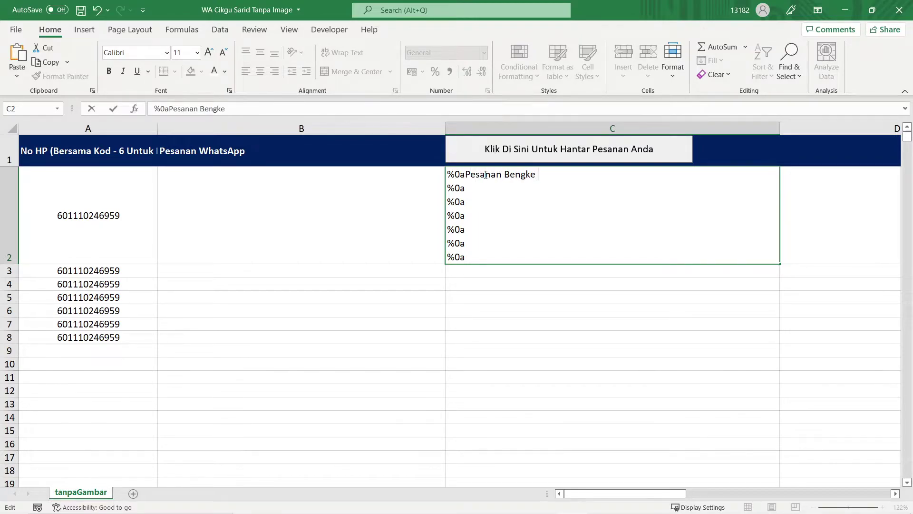
pyautogui.write('l DA')
pyautogui.press('BackSpace')
pyautogui.write('A')
pyautogui.write('RIPADA')
pyautogui.press('BackSpace')
pyautogui.press('BackSpace')
pyautogui.press('BackSpace')
pyautogui.press('BackSpace')
pyautogui.press('BackSpace')
pyautogui.press('BackSpace')
pyautogui.press('BackSpace')
pyautogui.press('BackSpace')
pyautogui.write('daripada')
pyautogui.write(' Cikg')
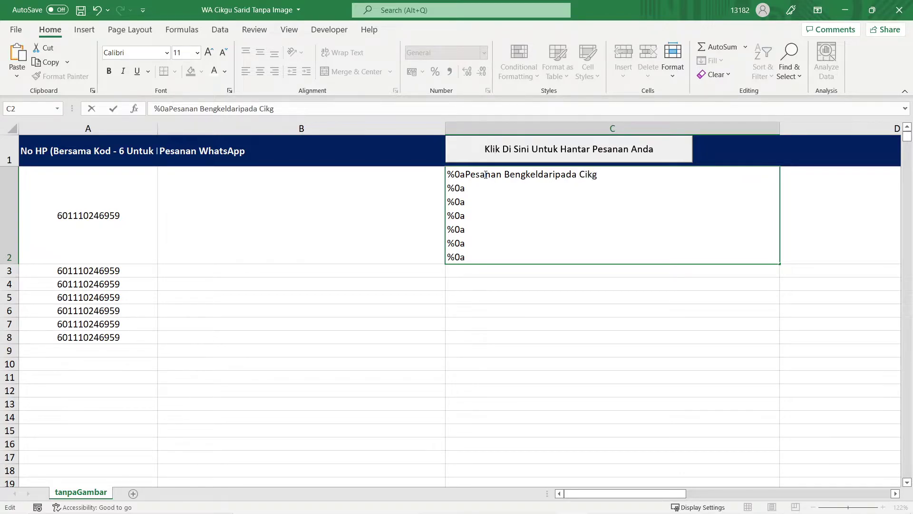
pyautogui.write('u sarid')
pyautogui.write('.....')
pyautogui.moveTo(610, 175); pyautogui.dragTo(605, 175)
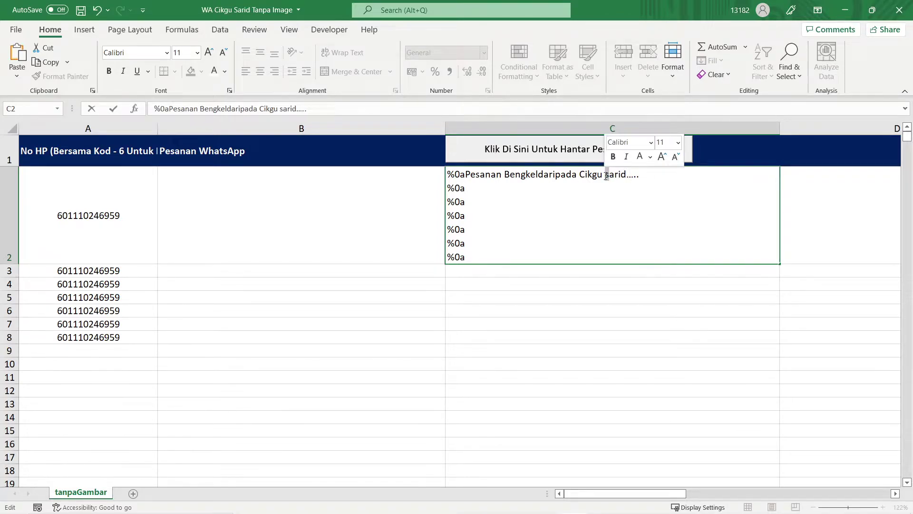
pyautogui.write('S')
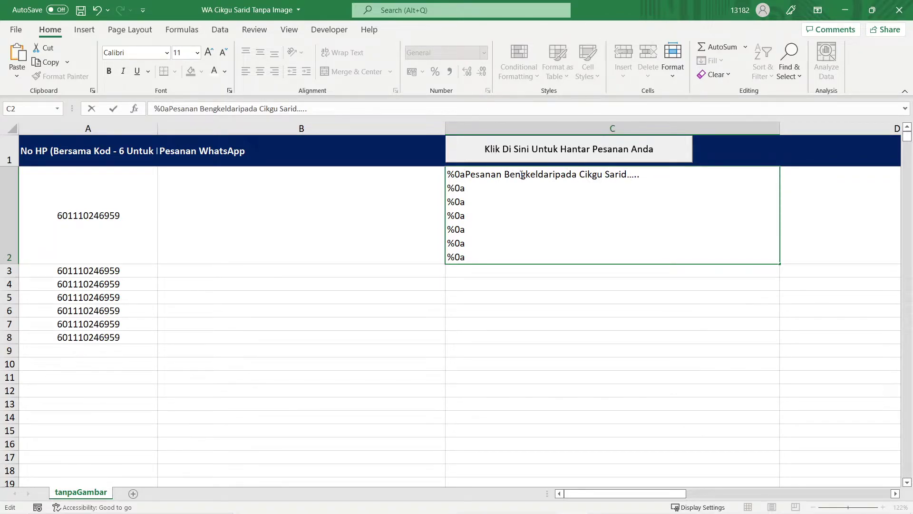
pyautogui.click(538, 174)
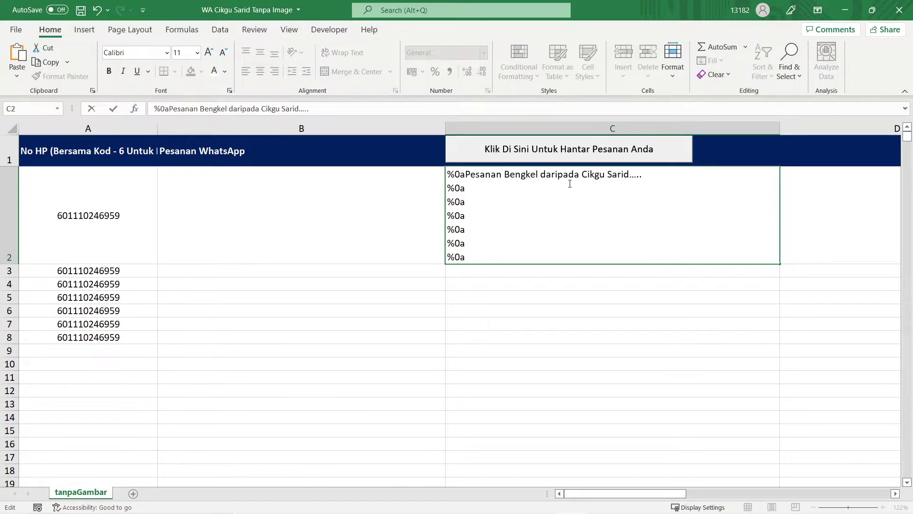
# Step: Add the title line 'Tajuk Bengkel: Bengkel Asas Pembinaan Aplikasi' on the second message line
pyautogui.click(496, 187)
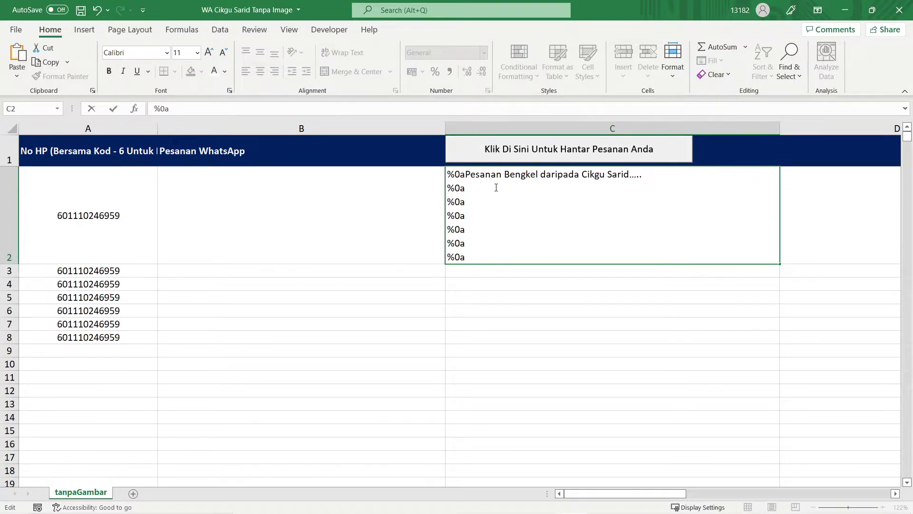
pyautogui.write('Tajuk')
pyautogui.write(' Bengkel')
pyautogui.write(': P')
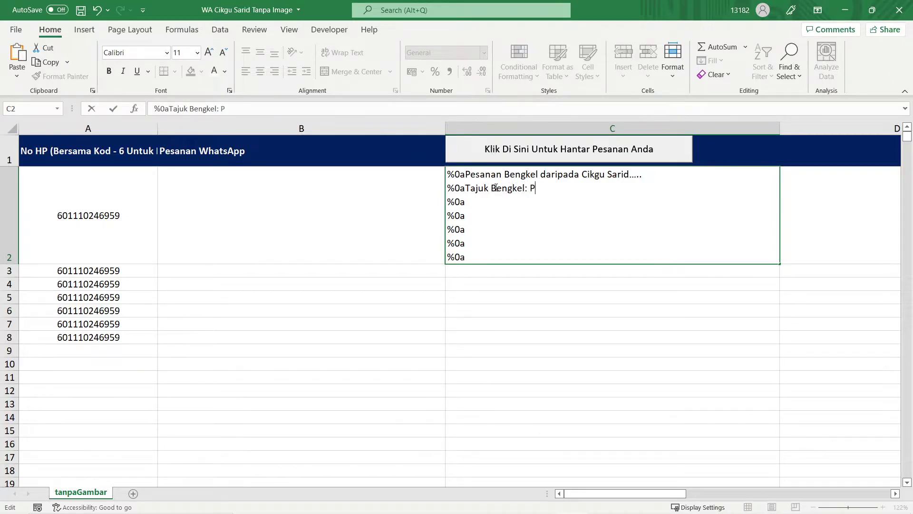
pyautogui.write('o')
pyautogui.press('BackSpace')
pyautogui.write('embi')
pyautogui.write('naanApl')
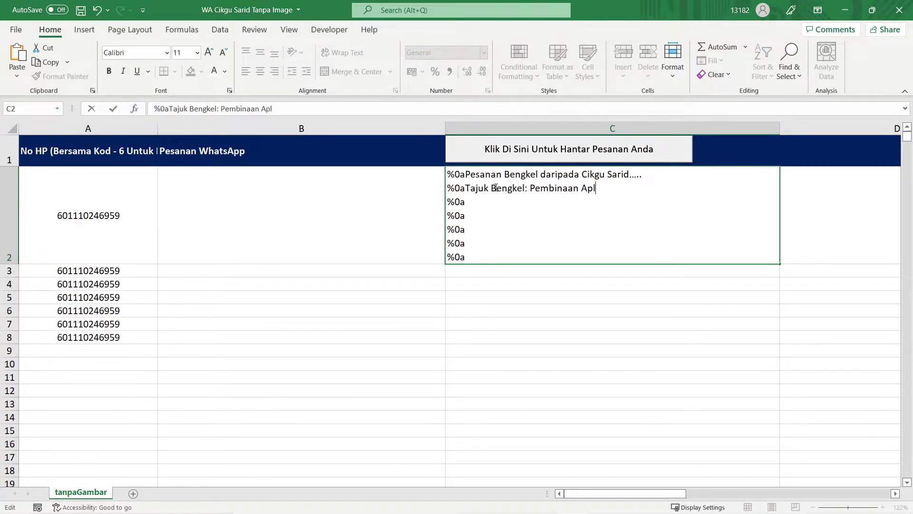
pyautogui.write('i')
pyautogui.press('BackSpace')
pyautogui.press('BackSpace')
pyautogui.press('BackSpace')
pyautogui.press('BackSpace')
pyautogui.press('BackSpace')
pyautogui.press('BackSpace')
pyautogui.press('BackSpace')
pyautogui.press('BackSpace')
pyautogui.write('Be')
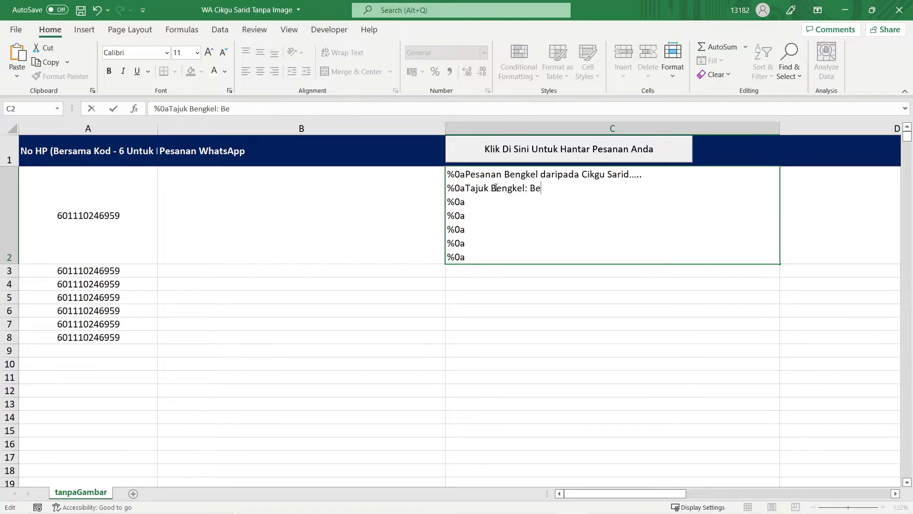
pyautogui.write('ngkel A')
pyautogui.write('sas %0a')
pyautogui.press('BackSpace')
pyautogui.write('Pembin')
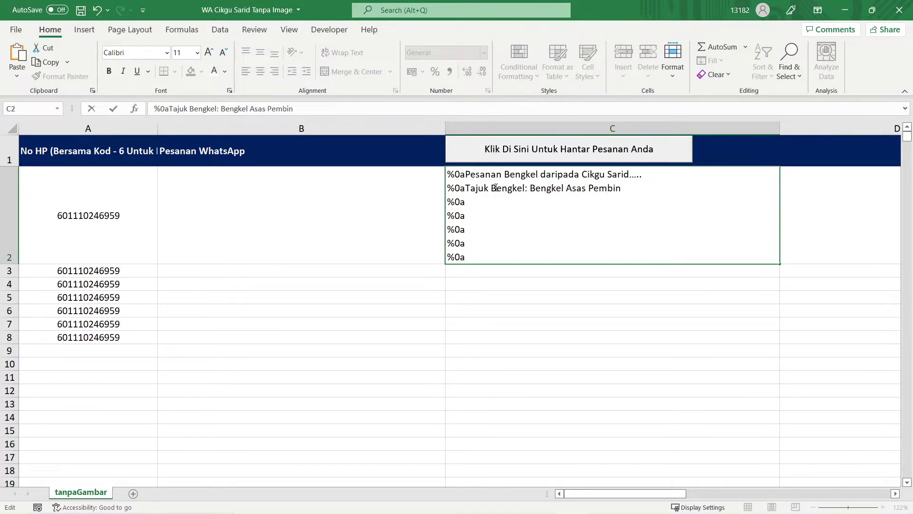
pyautogui.write('aan Aplik')
pyautogui.write('asi')
pyautogui.click(487, 200)
# Step: Add the lines 'Tarikh: 25 Jun 2022', 'hari: Sabtu' and 'Masa: 9.30 malam' to C2's message
pyautogui.write('Tar')
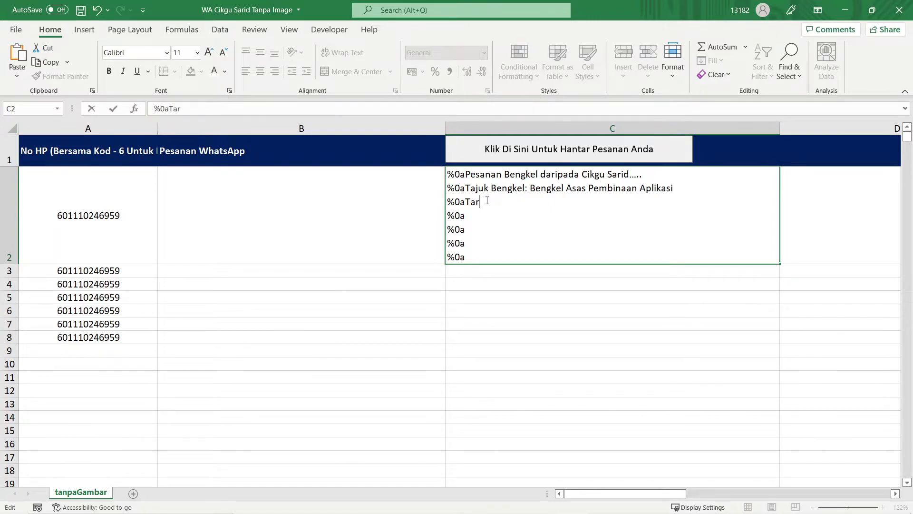
pyautogui.write('ikh:')
pyautogui.write(' 2')
pyautogui.write('5 Jun')
pyautogui.write(' 2022')
pyautogui.click(472, 217)
pyautogui.write('hari')
pyautogui.write(': ')
pyautogui.write('S')
pyautogui.write('abtu')
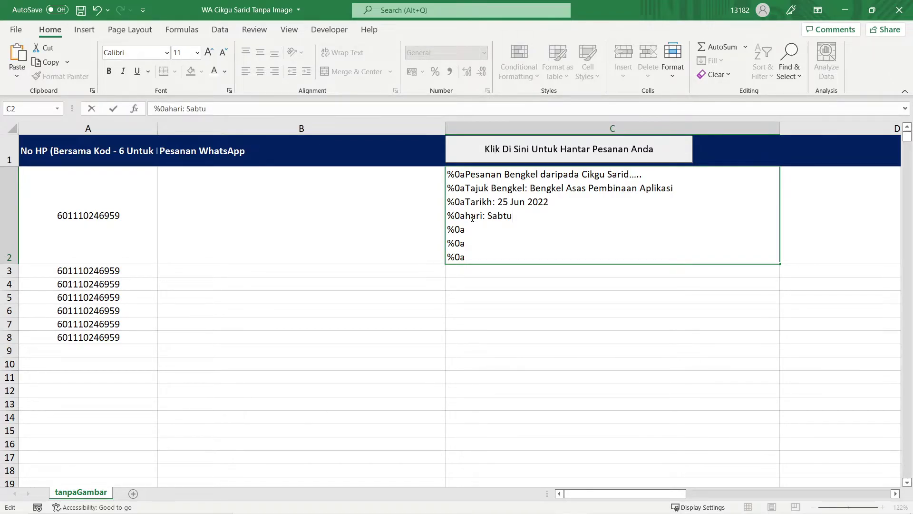
pyautogui.click(480, 229)
pyautogui.write('Msa: ')
pyautogui.write('9.')
pyautogui.write('30 malam')
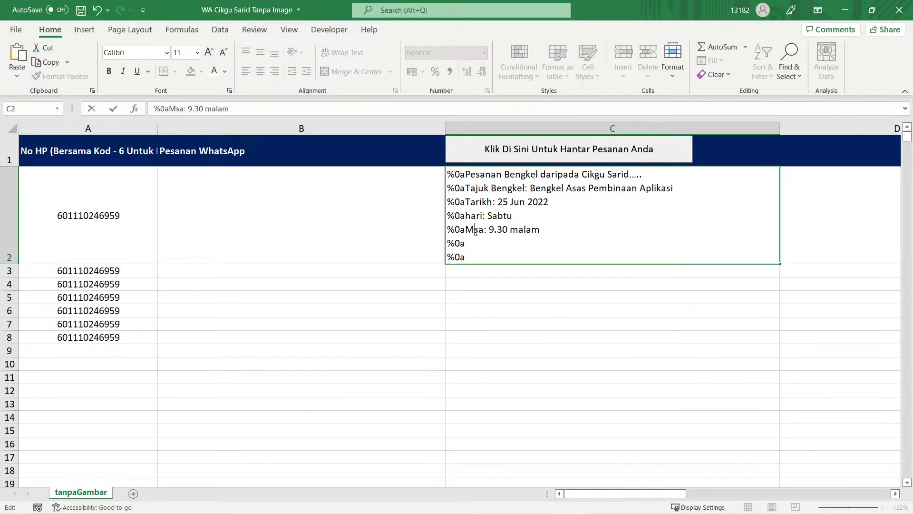
pyautogui.click(476, 230)
pyautogui.write('a')
# Step: Add the placeholder 'Pautan Meet: xxxx…' line and the enquiries contact line, then commit C2
pyautogui.click(468, 245)
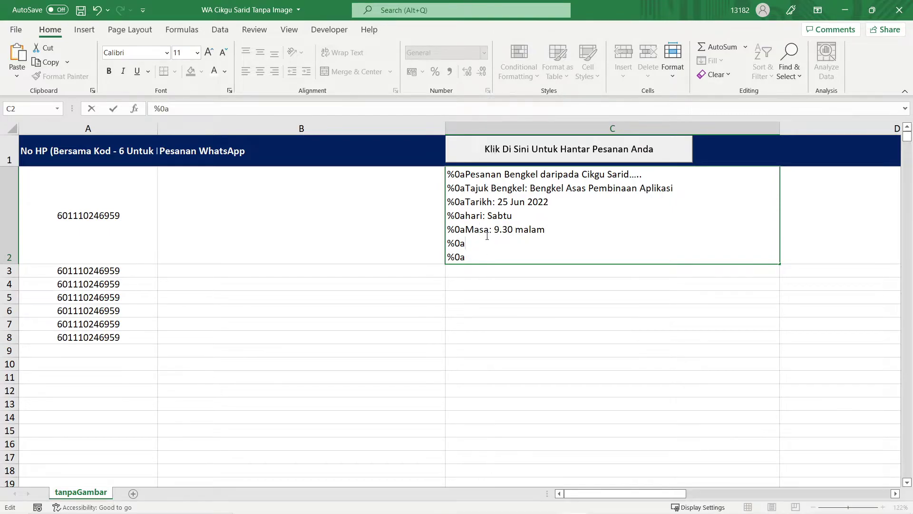
pyautogui.write('Paut')
pyautogui.write('an Meet')
pyautogui.write(': ')
pyautogui.write('xxxxxxxxxxxxxxxxxx')
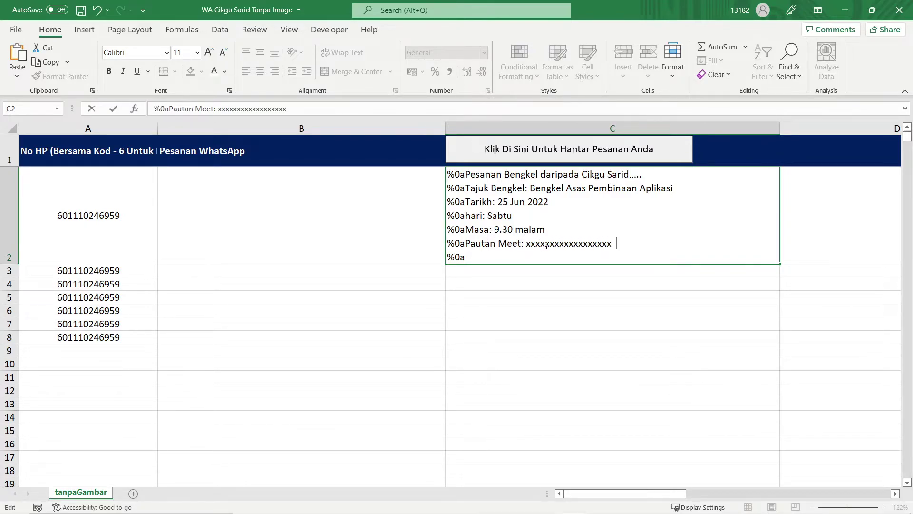
pyautogui.write('xxxxxxxx')
pyautogui.click(478, 255)
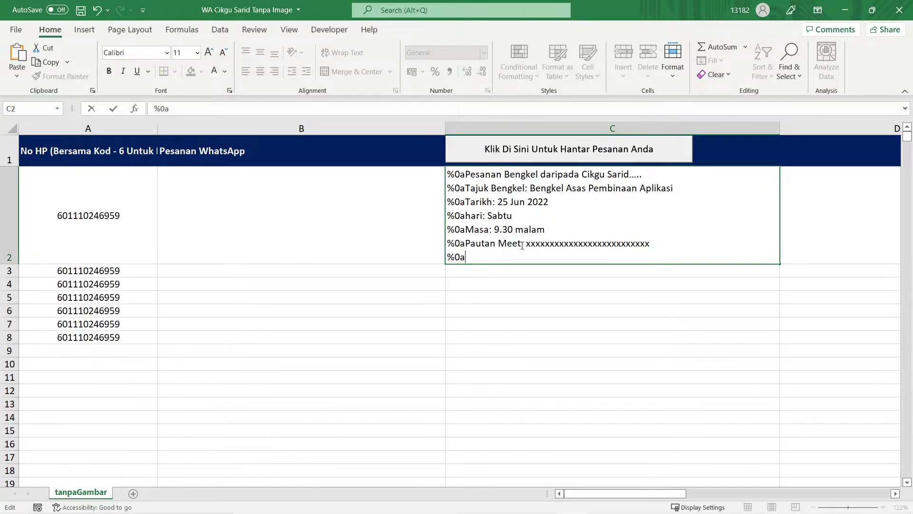
pyautogui.write('H')
pyautogui.write('ubu')
pyautogui.write('ngiuntuk')
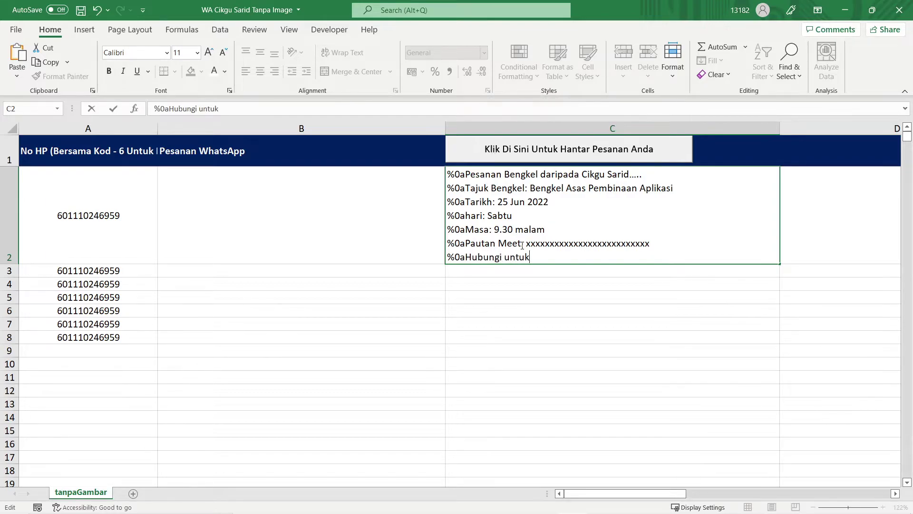
pyautogui.write(' per tanyaa')
pyautogui.write('n:')
pyautogui.write(' t.me')
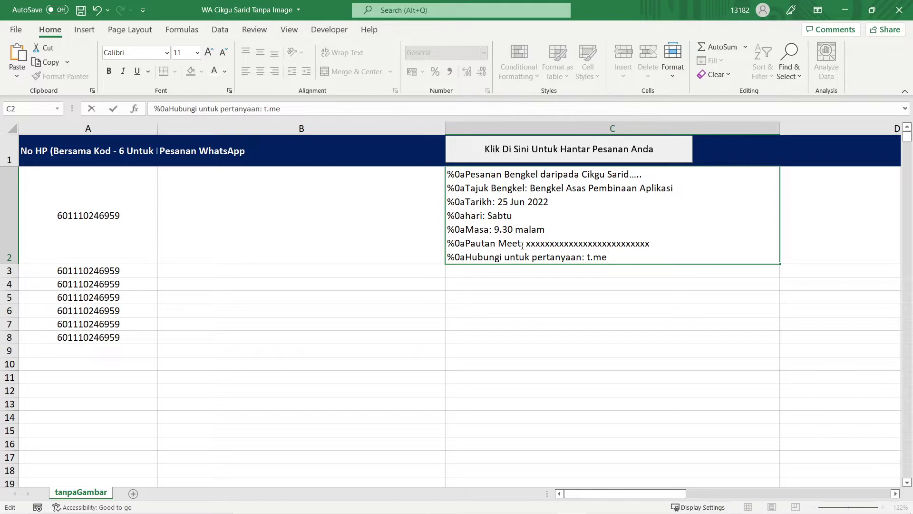
pyautogui.write('Ci')
pyautogui.write('kguSa')
pyautogui.write('rid')
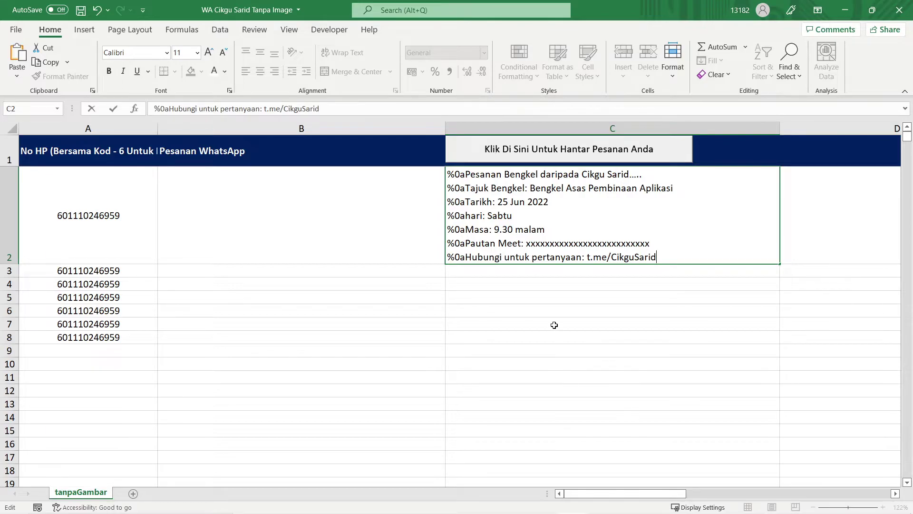
pyautogui.click(554, 324)
# Step: Make B2 show C2's message with the formula =C2
pyautogui.click(661, 223)
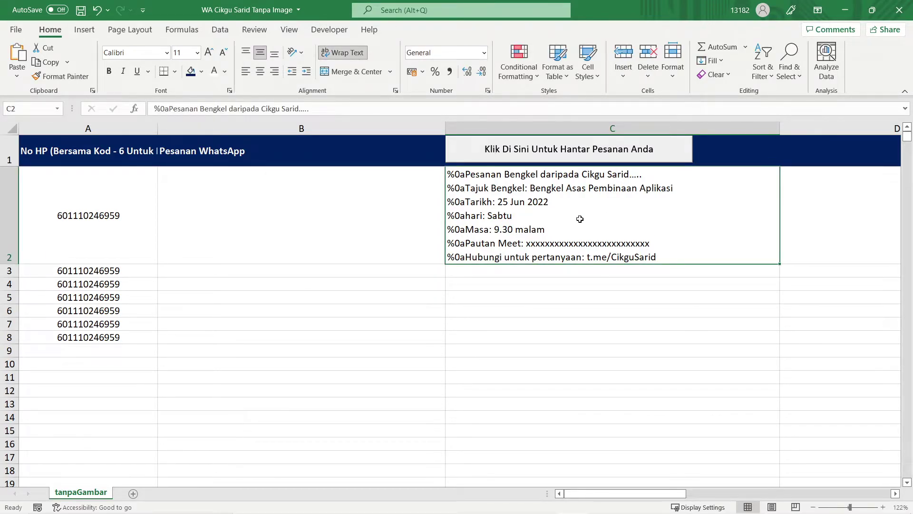
pyautogui.click(295, 208)
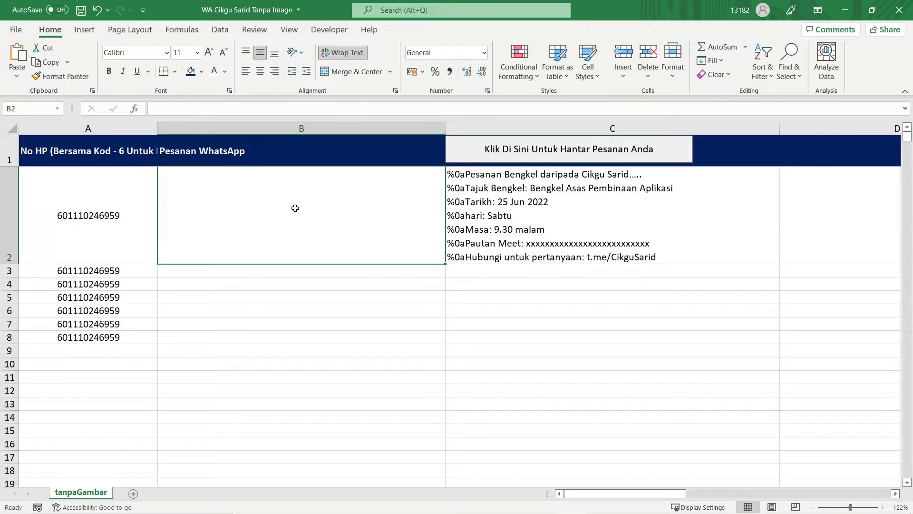
pyautogui.write('=')
pyautogui.click(532, 208)
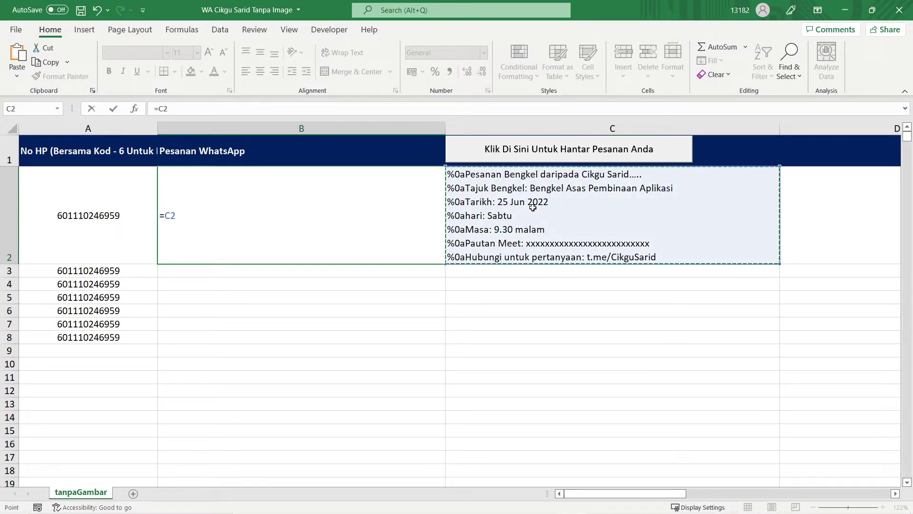
pyautogui.press('Return')
pyautogui.click(328, 213)
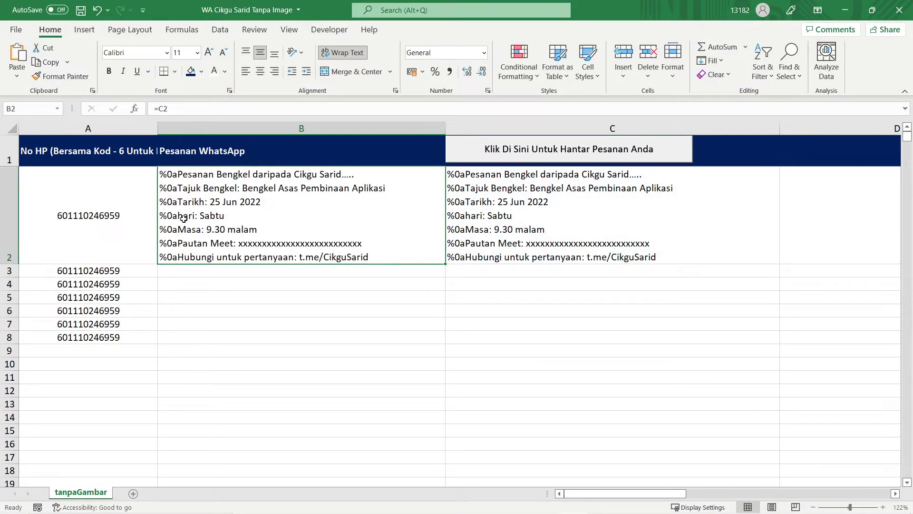
# Step: Enter =IF(A3<>"",B2,"") in B3 so the message appears only when A3 has a number
pyautogui.moveTo(218, 274); pyautogui.dragTo(209, 377)
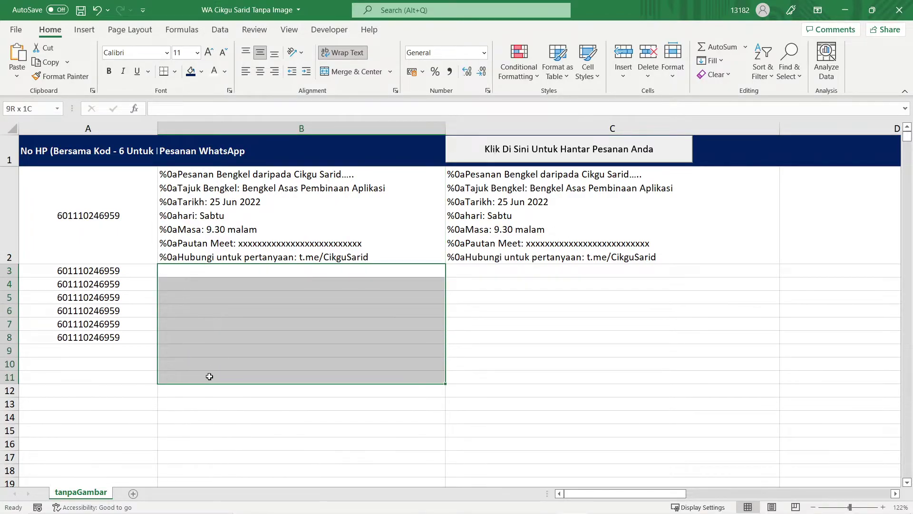
pyautogui.click(299, 209)
pyautogui.click(243, 272)
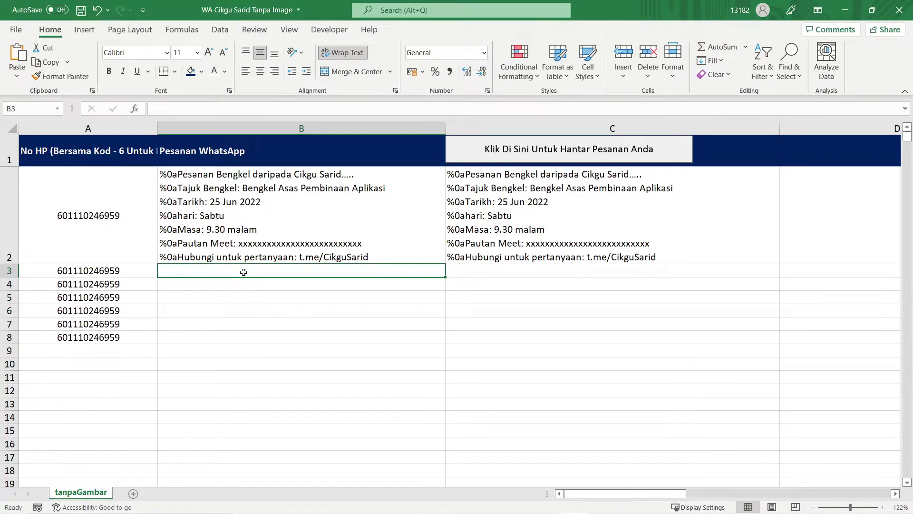
pyautogui.write('=')
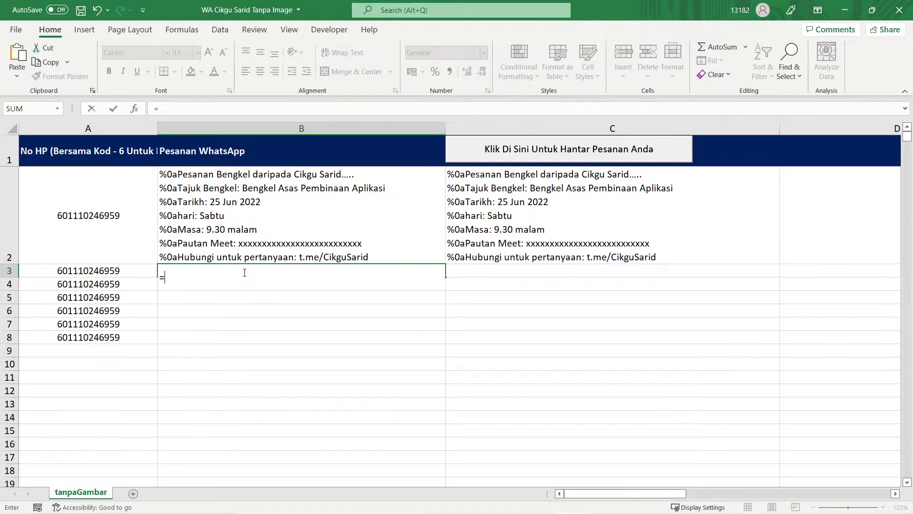
pyautogui.write('if')
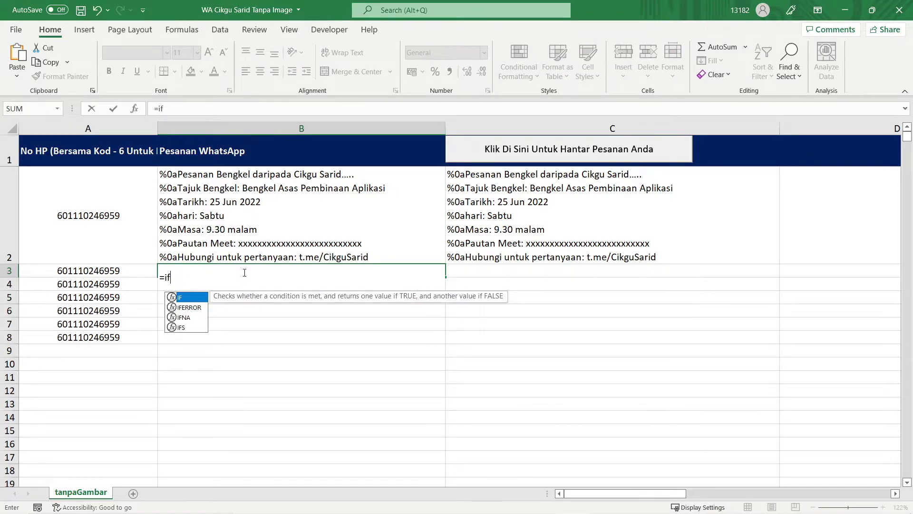
pyautogui.write('(')
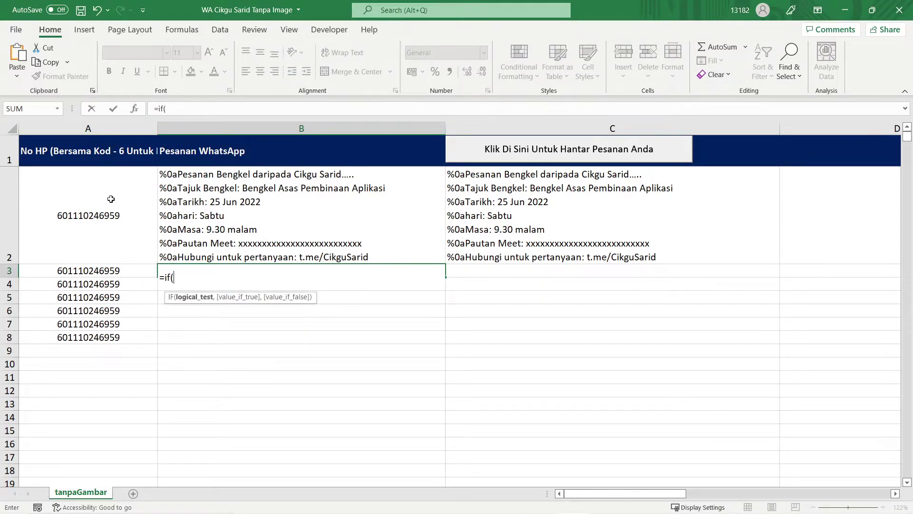
pyautogui.click(86, 270)
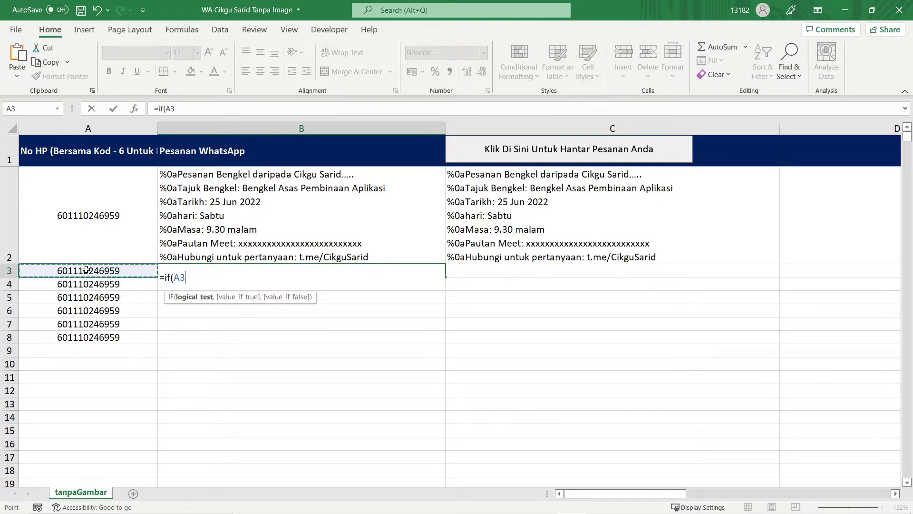
pyautogui.write('<')
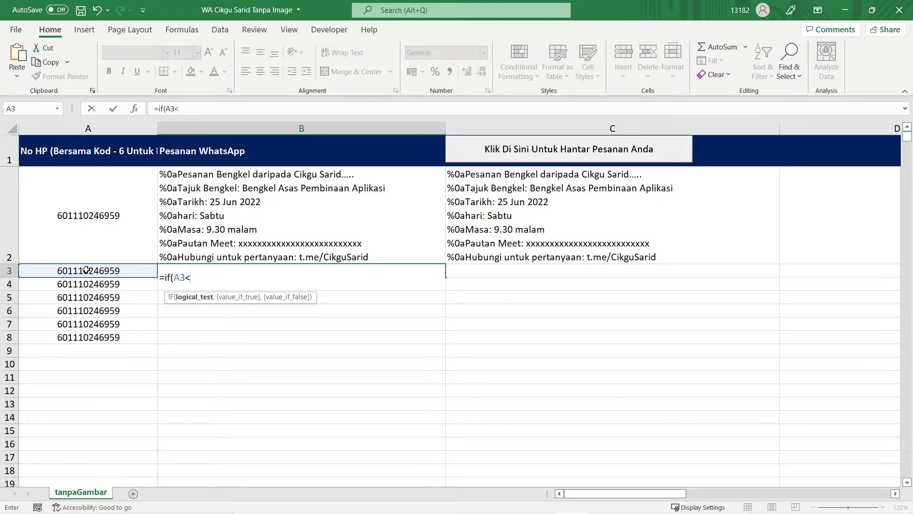
pyautogui.write('>')
pyautogui.write('""')
pyautogui.write(',')
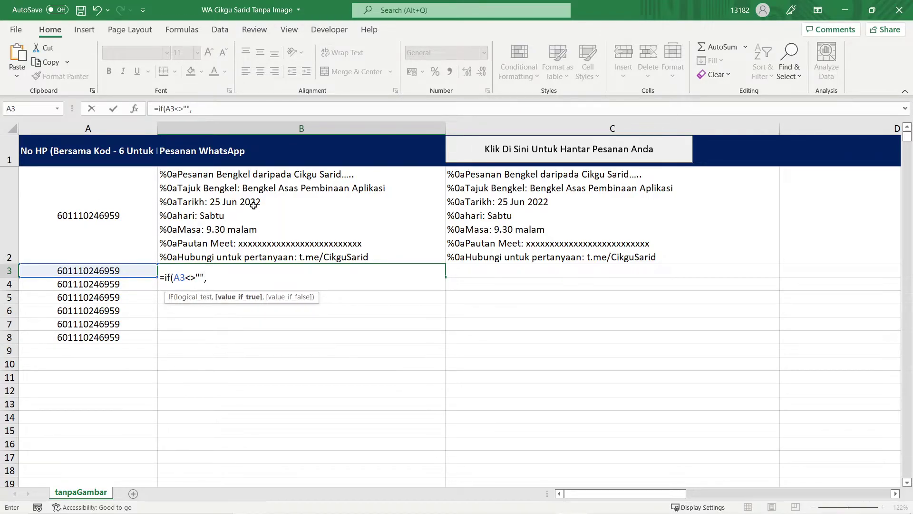
pyautogui.click(255, 202)
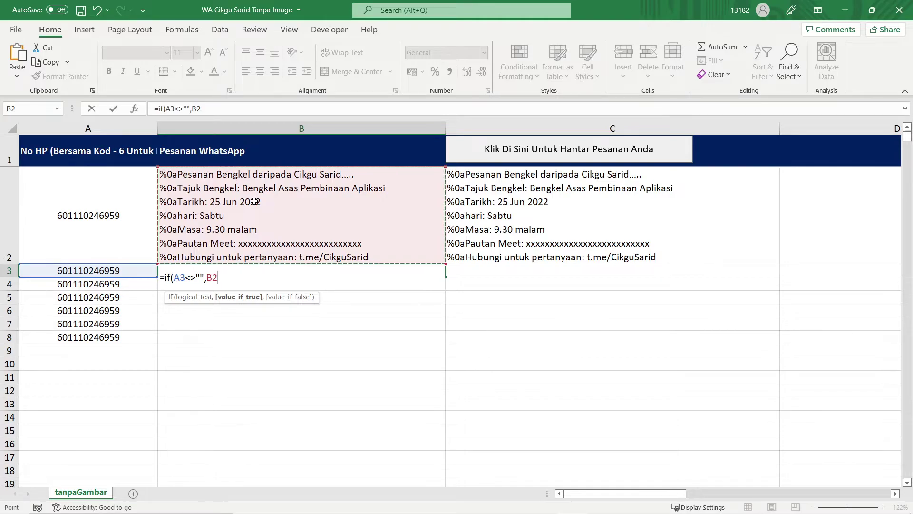
pyautogui.write(',')
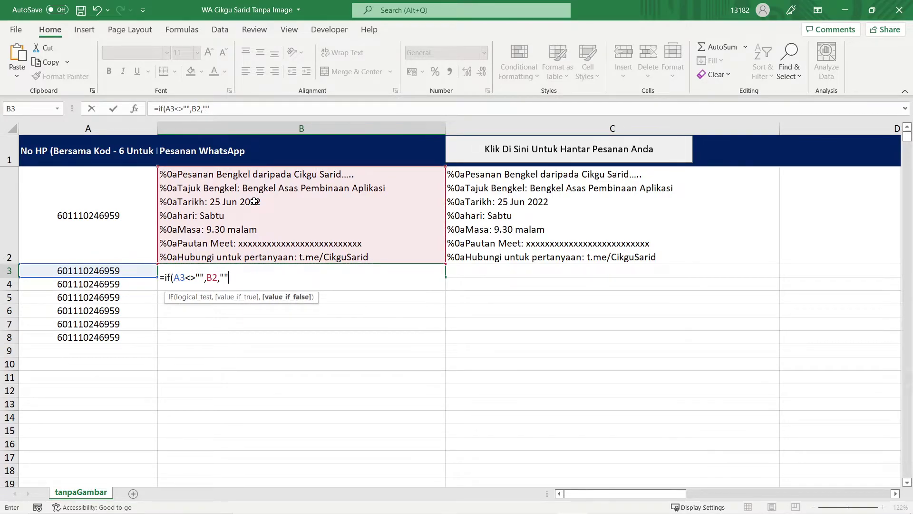
pyautogui.write(')')
pyautogui.press('Return')
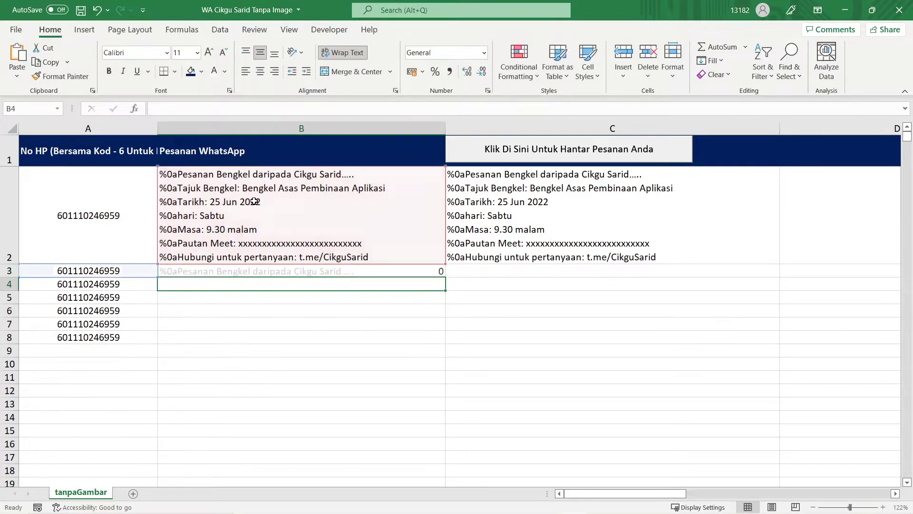
# Step: Fill B3's IF formula down to B14 and spot-check the copies in B7, B8 and B10
pyautogui.click(403, 270)
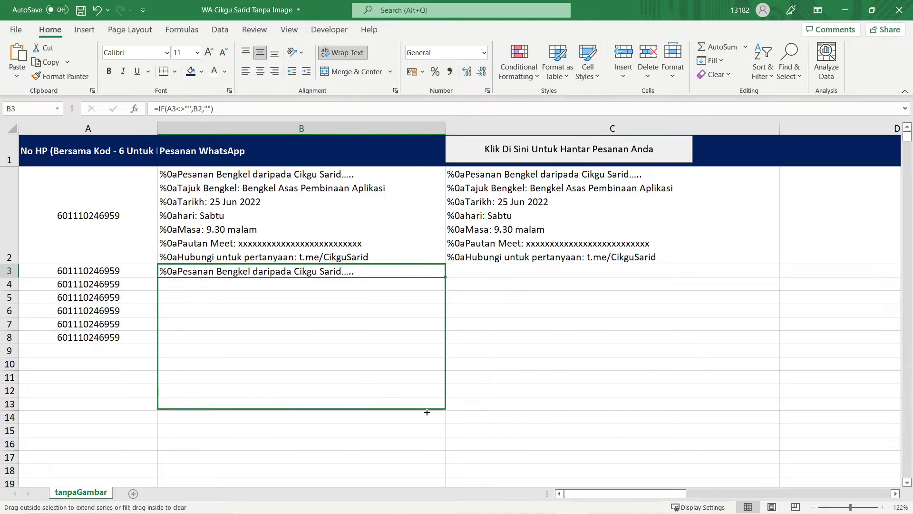
pyautogui.moveTo(448, 279); pyautogui.dragTo(428, 414)
pyautogui.click(215, 370)
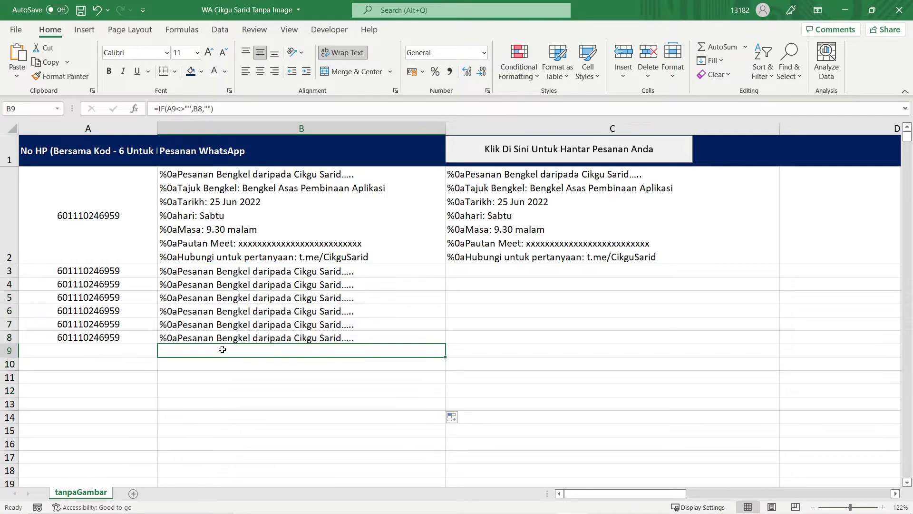
pyautogui.click(295, 325)
pyautogui.click(298, 338)
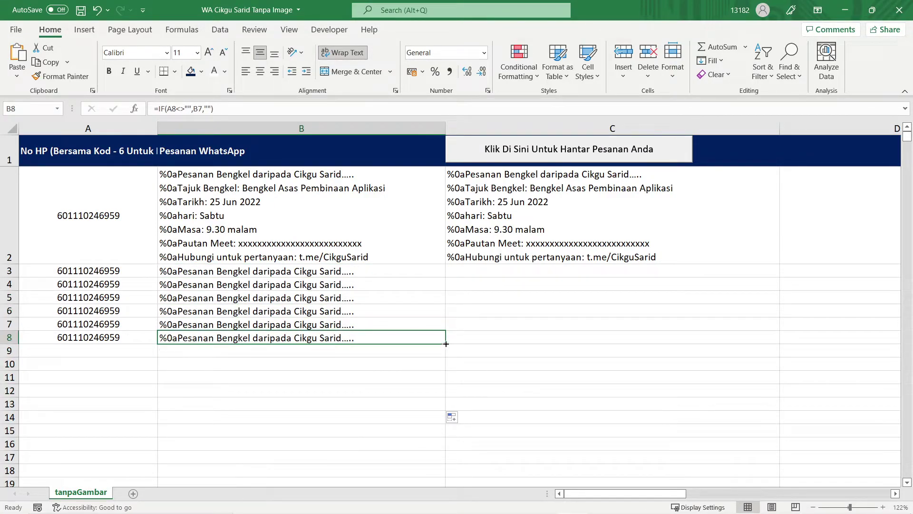
# Step: Extend the formula from B8 down column B to about row 1584, then return to the top
pyautogui.moveTo(446, 343); pyautogui.dragTo(400, 512)
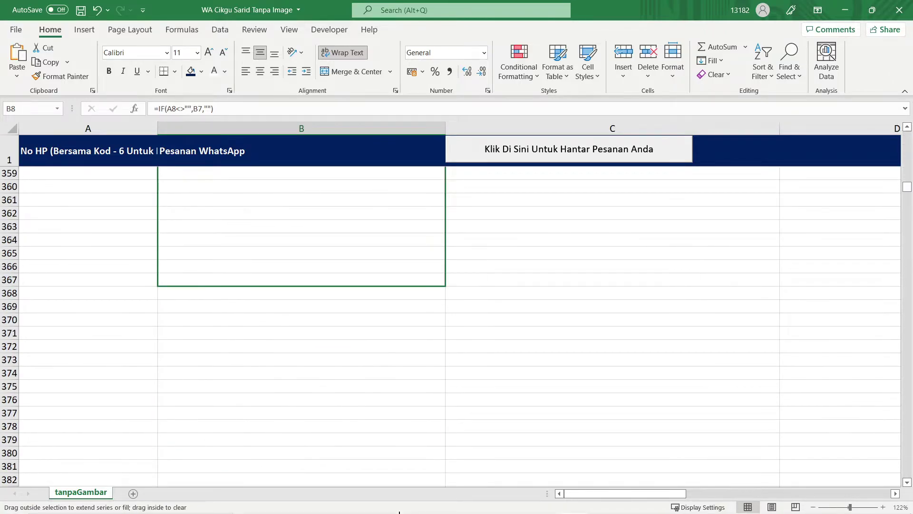
pyautogui.moveTo(399, 512); pyautogui.dragTo(394, 441)
pyautogui.click(251, 305)
pyautogui.scroll(2, 428, 261)
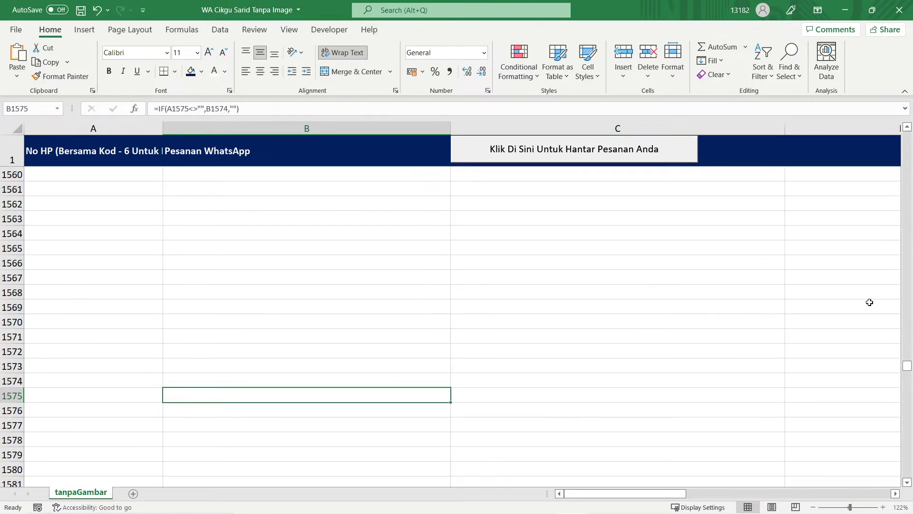
pyautogui.scroll(6, 870, 302)
pyautogui.moveTo(907, 364); pyautogui.dragTo(907, 108)
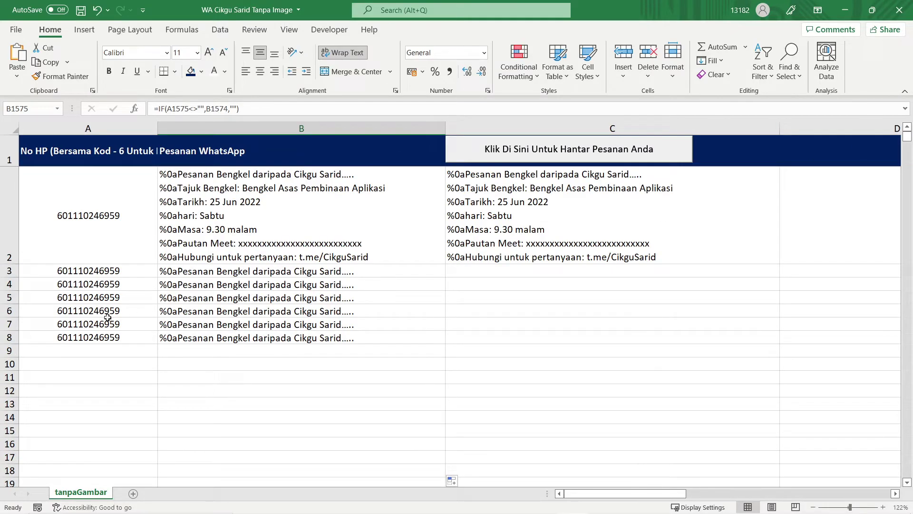
# Step: Fill A7's phone number down to A21 as a test, then clear A7:A21
pyautogui.click(107, 324)
pyautogui.moveTo(157, 330)
pyautogui.mouseDown()
pyautogui.moveTo(141, 412)
pyautogui.moveTo(143, 333)
pyautogui.mouseUp()
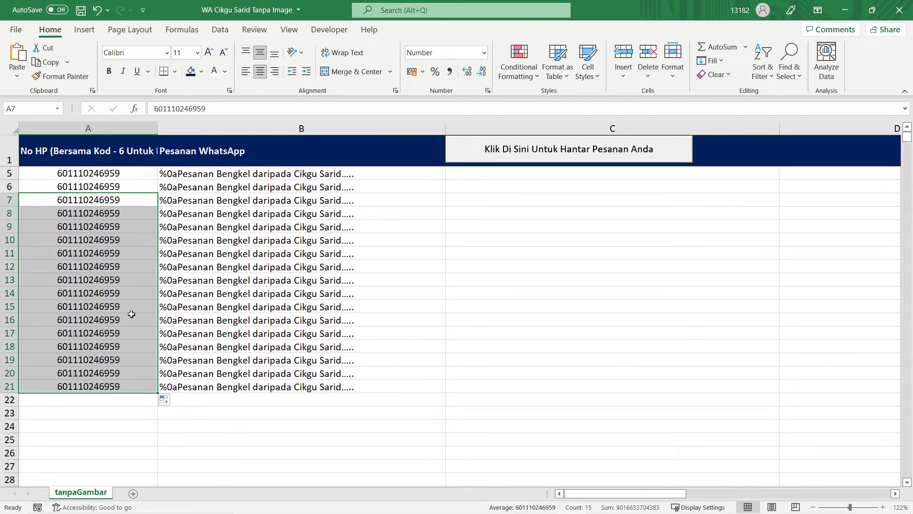
pyautogui.press('Delete')
pyautogui.scroll(1, 64, 297)
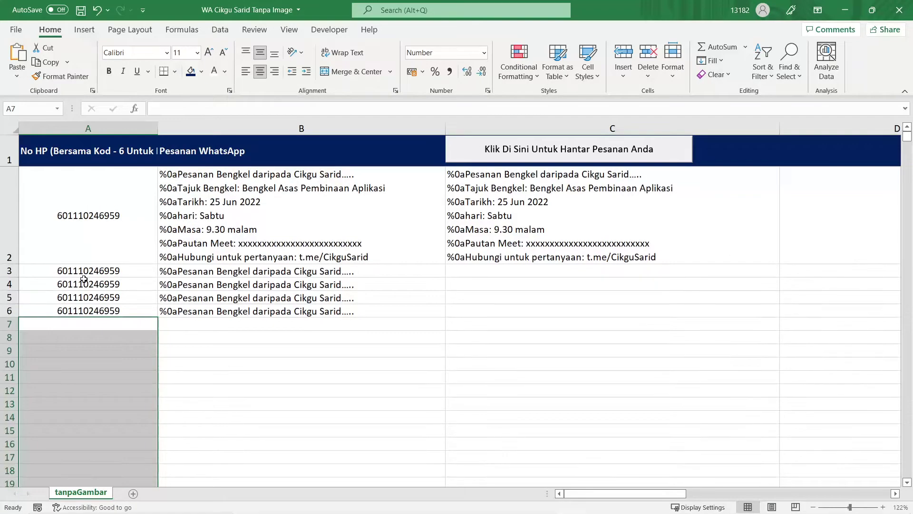
# Step: Clear A4 and refill A3's phone number down to A6
pyautogui.click(84, 281)
pyautogui.press('Delete')
pyautogui.press('Down')
pyautogui.press('Down')
pyautogui.press('Down')
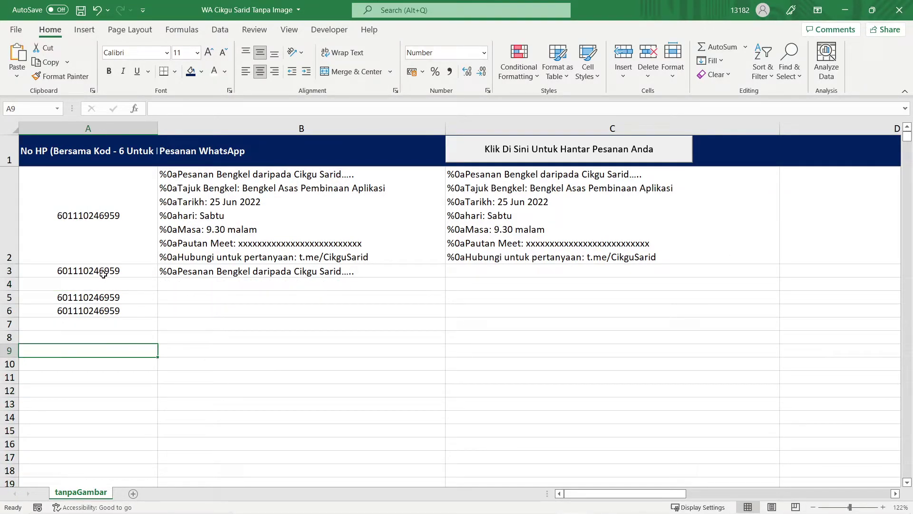
pyautogui.click(103, 274)
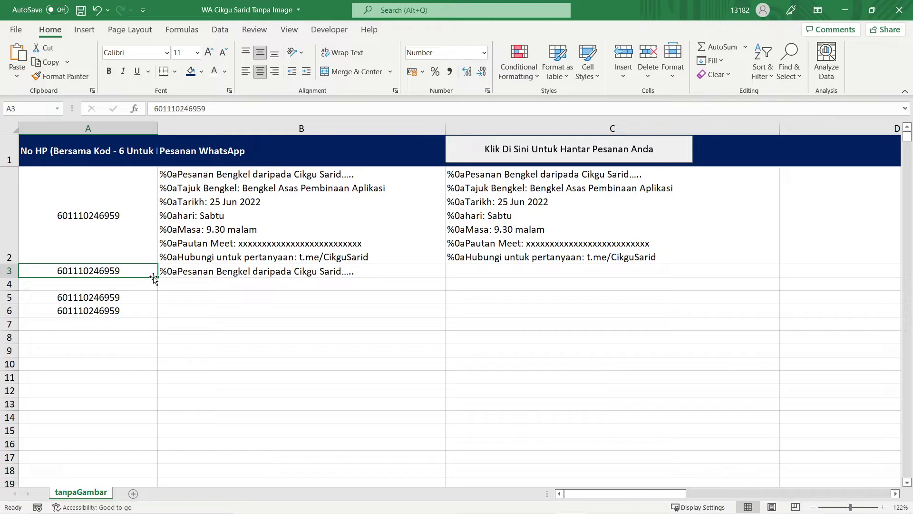
pyautogui.moveTo(156, 277); pyautogui.dragTo(156, 314)
pyautogui.click(164, 350)
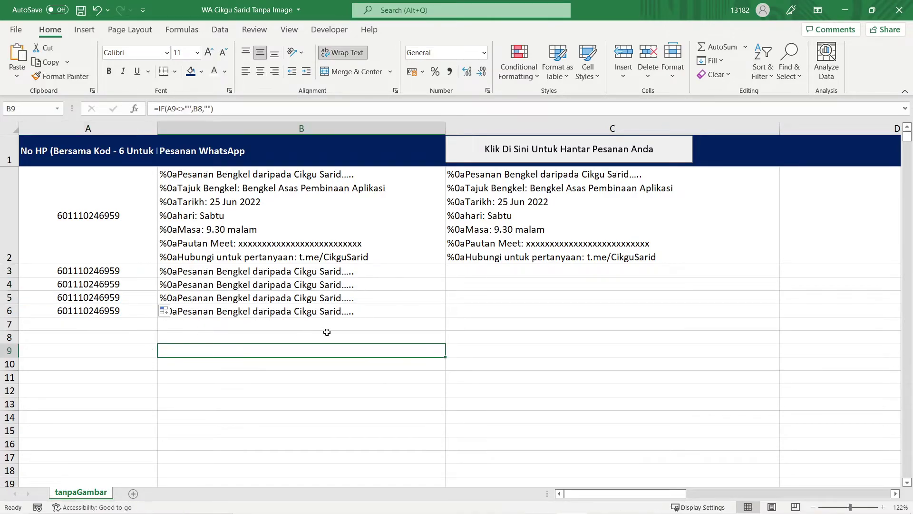
pyautogui.click(509, 320)
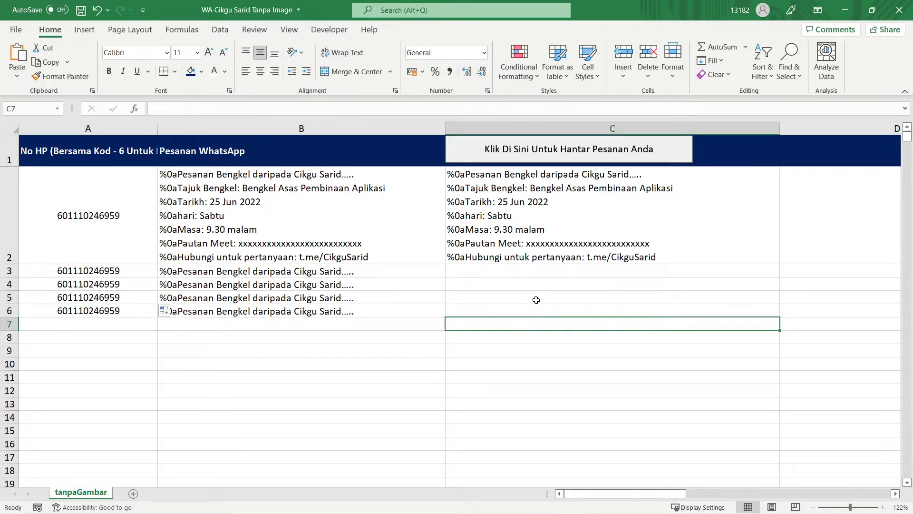
pyautogui.click(562, 150)
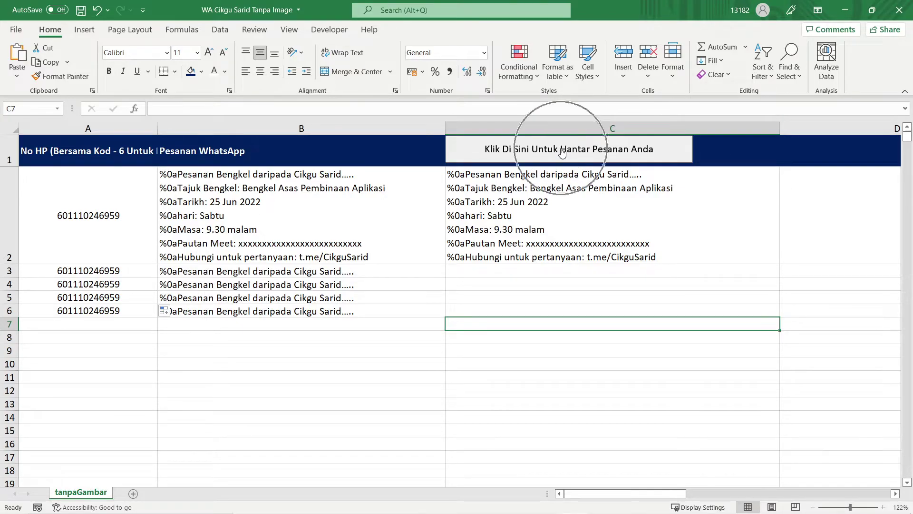
pyautogui.click(562, 150)
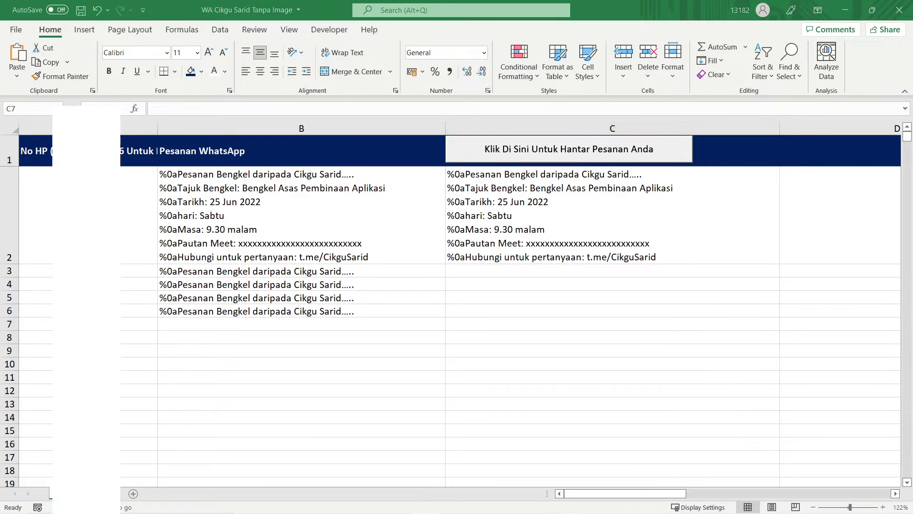
pyautogui.click(577, 150)
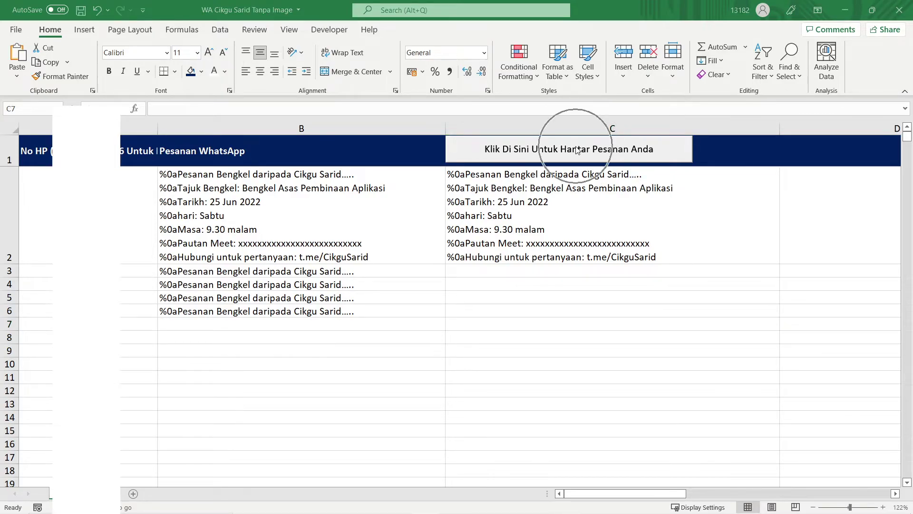
# Step: Run the send button so the workshop message is delivered in the WhatsApp chat
pyautogui.click(576, 151)
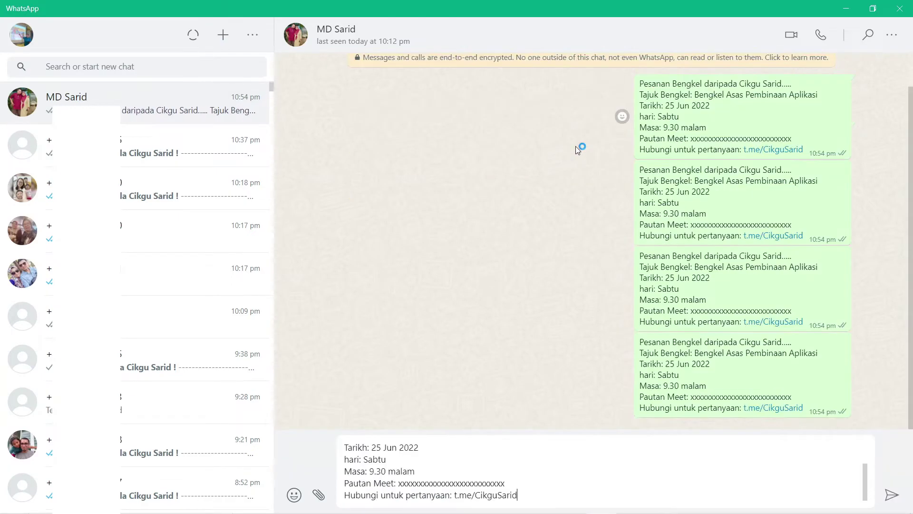
pyautogui.press('Return')
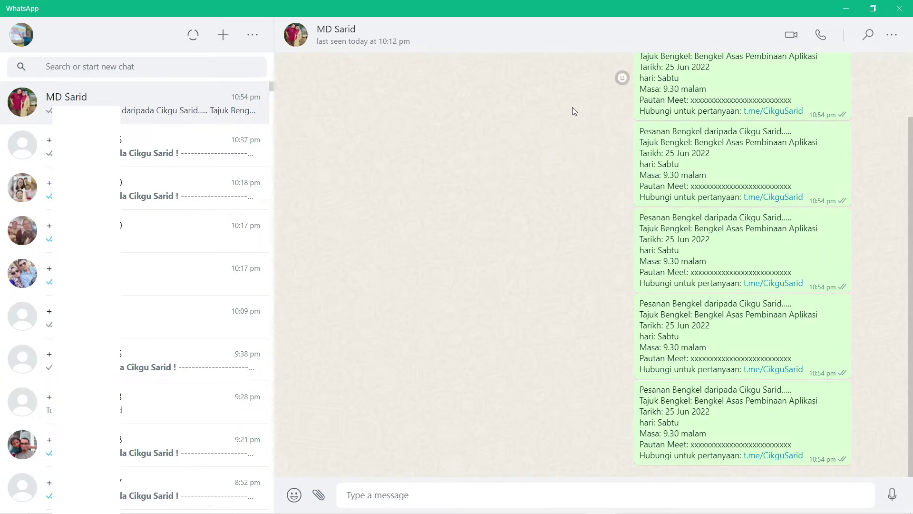
pyautogui.scroll(5, 684, 298)
pyautogui.moveTo(741, 153)
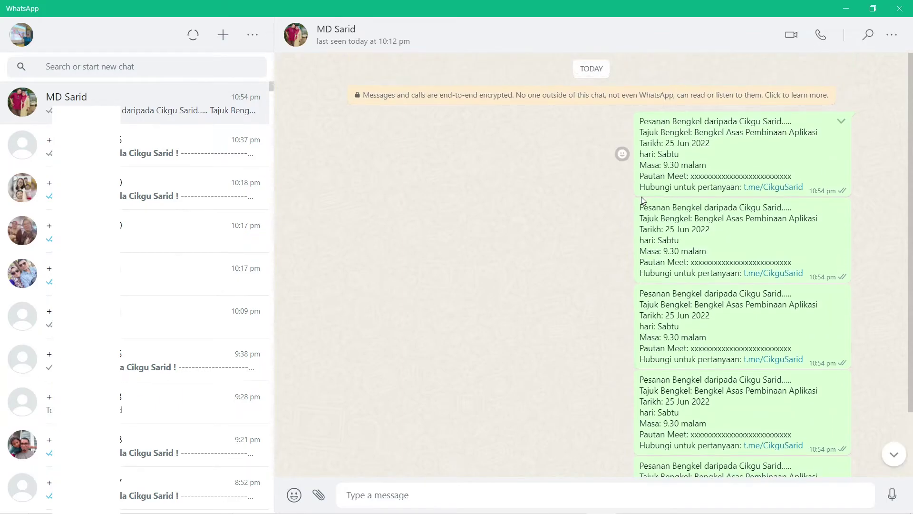
pyautogui.scroll(-2, 621, 248)
pyautogui.scroll(3, 683, 188)
# Step: Select the Tajuk Bengkel and Tarikh lines in the sent message, then minimize WhatsApp
pyautogui.moveTo(639, 121); pyautogui.dragTo(793, 121)
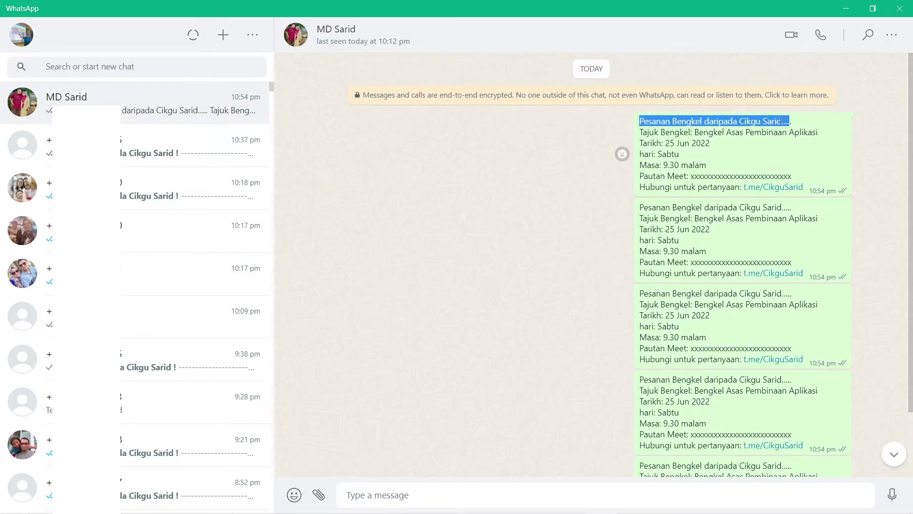
pyautogui.click(675, 142)
pyautogui.doubleClick(640, 132)
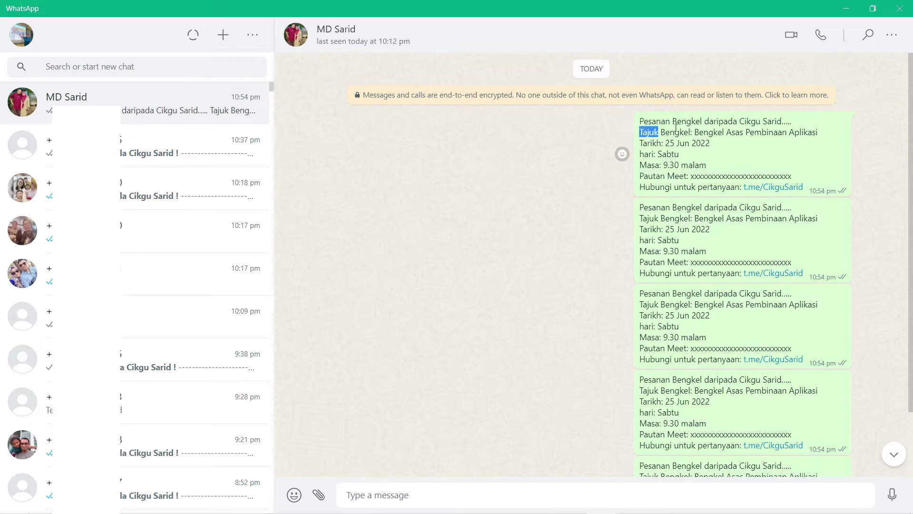
pyautogui.tripleClick(823, 132)
pyautogui.click(720, 148)
pyautogui.moveTo(713, 144)
pyautogui.mouseDown()
pyautogui.moveTo(647, 145)
pyautogui.moveTo(660, 154)
pyautogui.moveTo(642, 155)
pyautogui.mouseUp()
pyautogui.tripleClick(640, 149)
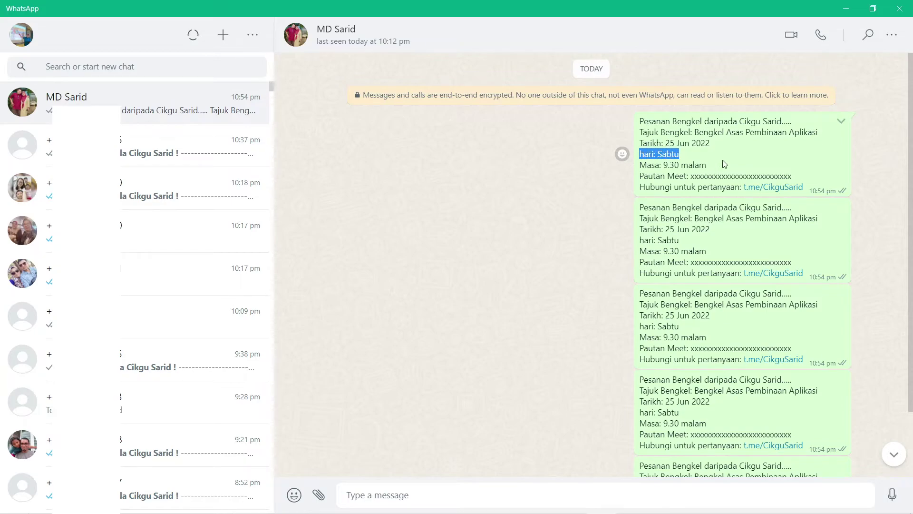
pyautogui.click(846, 8)
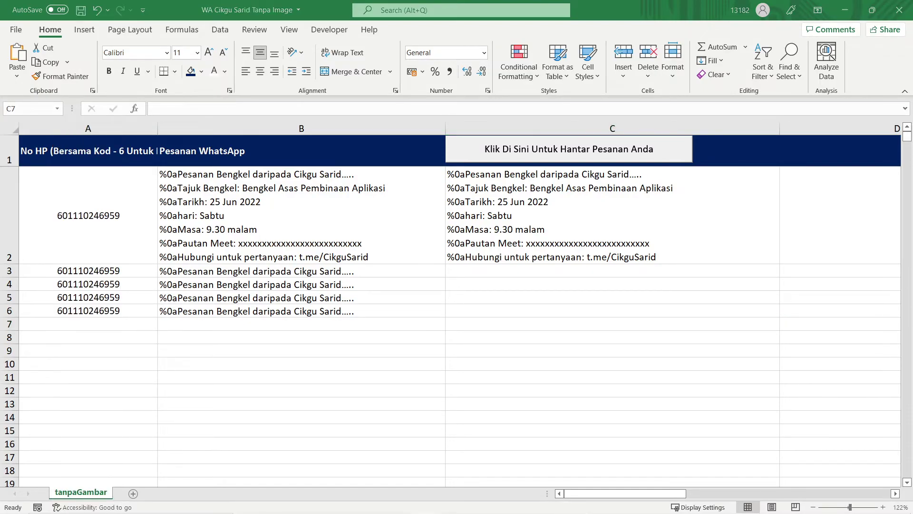
# Step: Copy the phone numbers in A4:A6 down column A to row 18
pyautogui.click(91, 298)
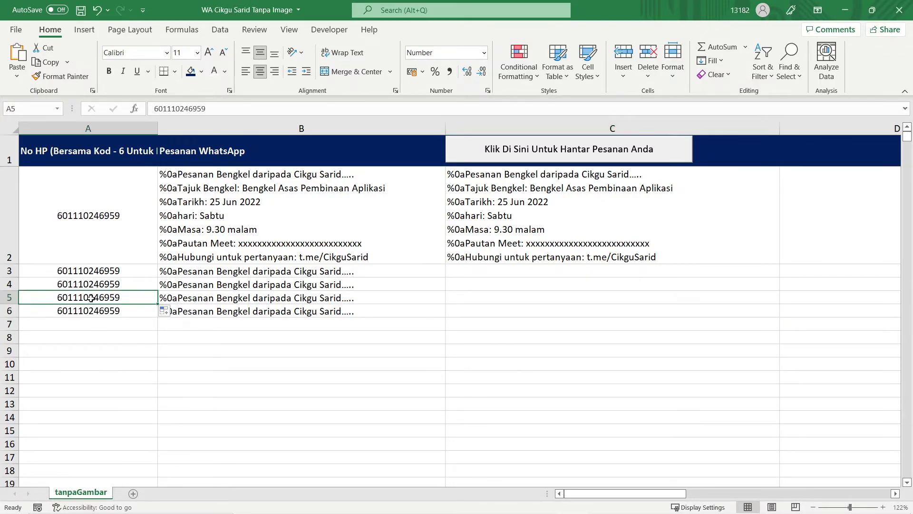
pyautogui.click(105, 228)
pyautogui.click(92, 270)
pyautogui.click(87, 287)
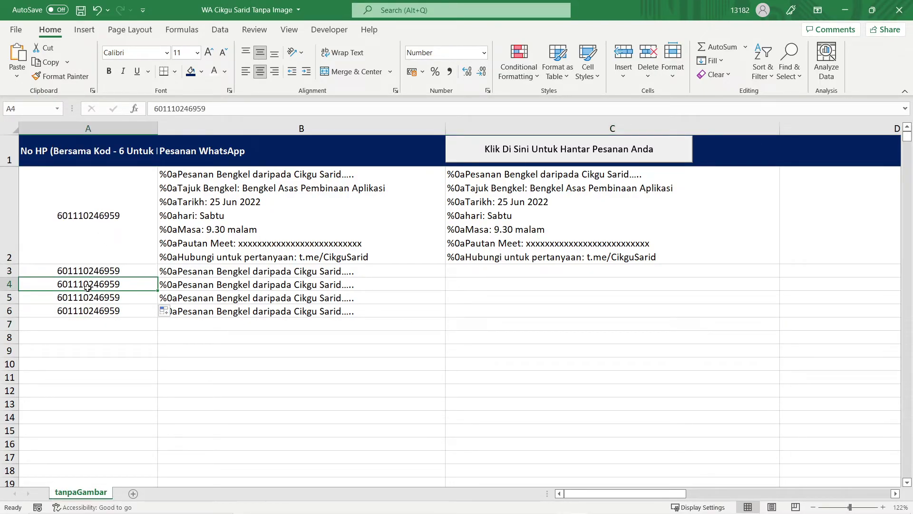
pyautogui.click(85, 309)
pyautogui.click(89, 295)
pyautogui.click(97, 269)
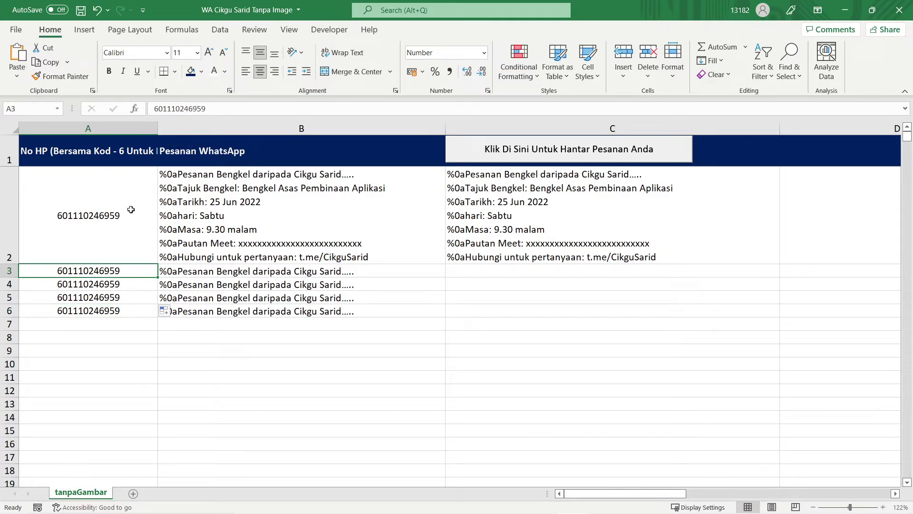
pyautogui.moveTo(131, 211); pyautogui.dragTo(109, 323)
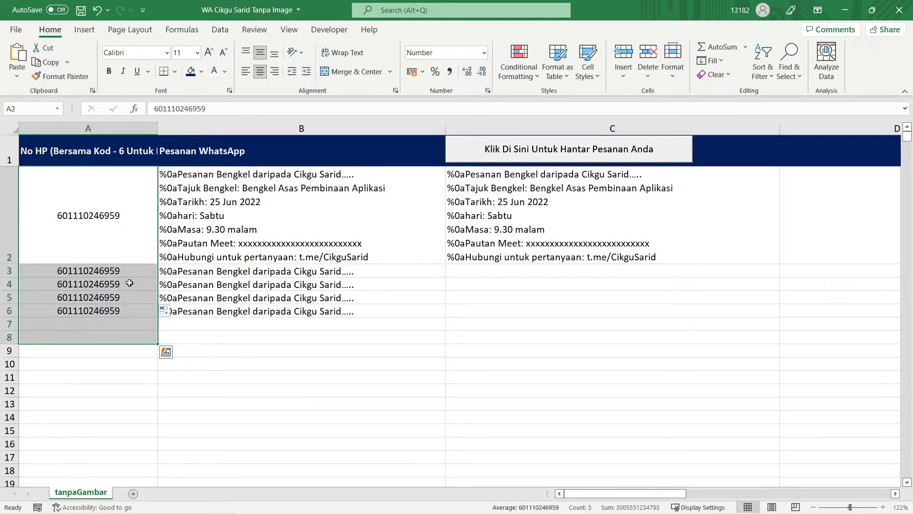
pyautogui.moveTo(126, 282)
pyautogui.mouseDown()
pyautogui.moveTo(120, 310)
pyautogui.moveTo(144, 411)
pyautogui.mouseUp()
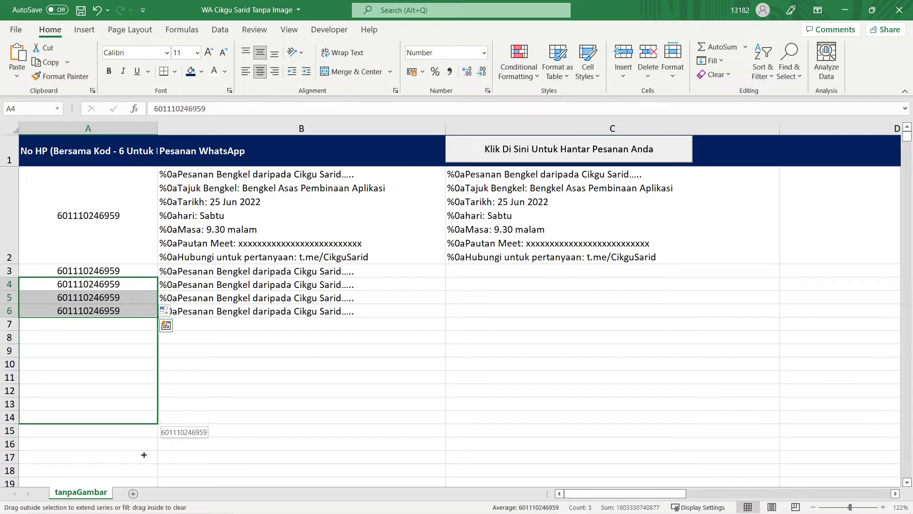
pyautogui.click(111, 350)
# Step: Verify the IF message formulas in B3, B6 and B16 show the workshop message
pyautogui.scroll(-2, 184, 336)
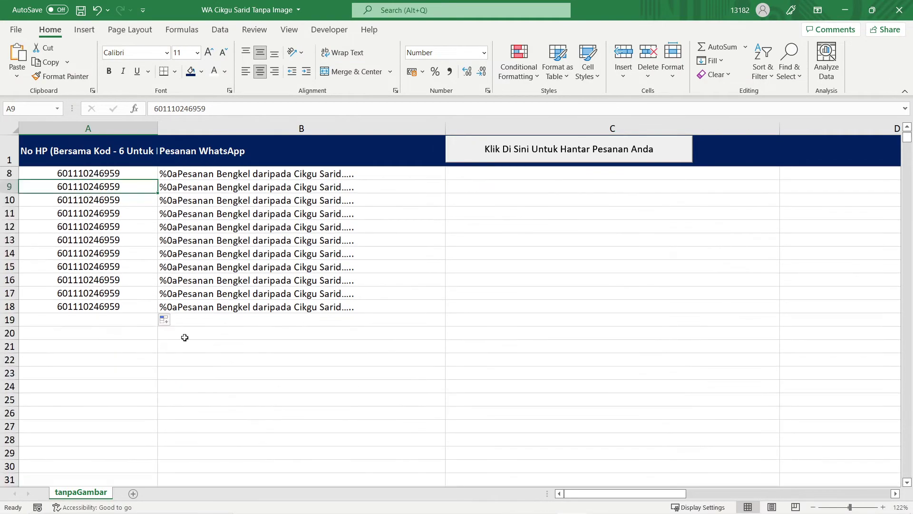
pyautogui.scroll(1, 116, 329)
pyautogui.scroll(1, 116, 329)
pyautogui.click(288, 314)
pyautogui.scroll(1, 288, 314)
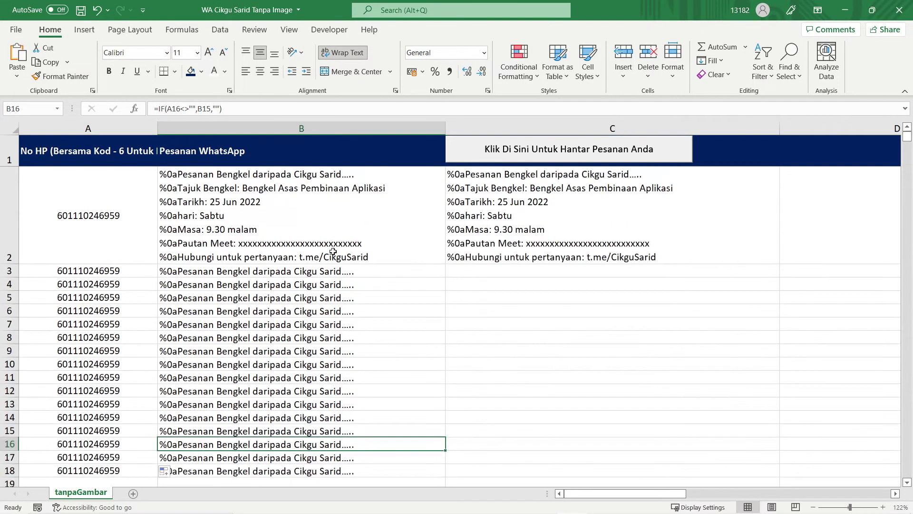
pyautogui.click(344, 282)
pyautogui.click(335, 272)
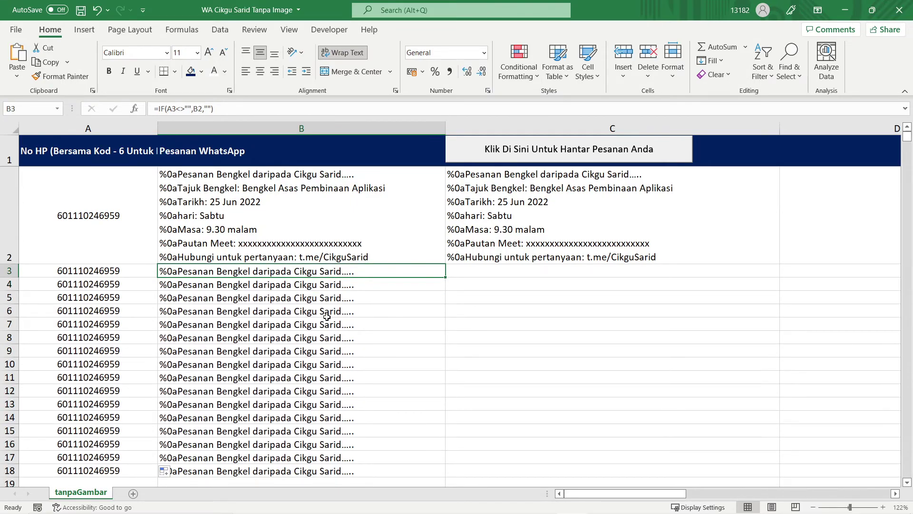
pyautogui.click(328, 312)
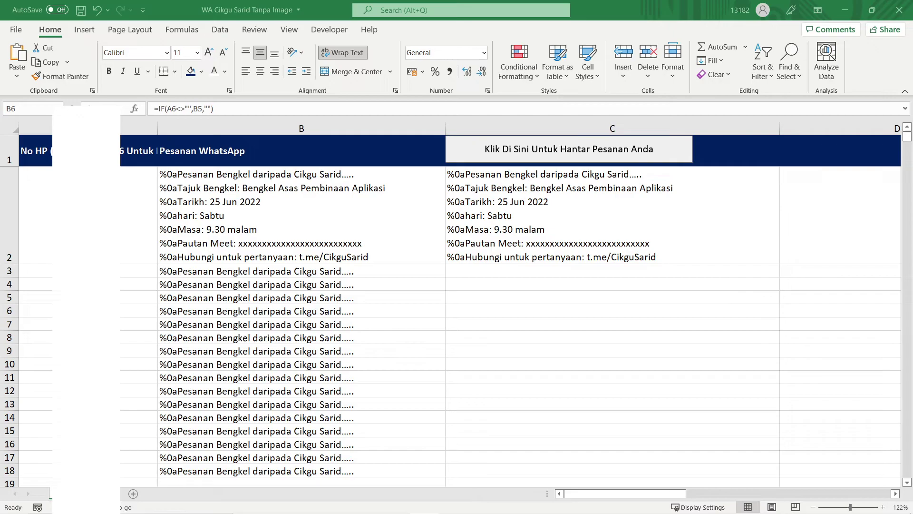
# Step: Trigger 'Klik Di Sini Untuk Hantar Pesanan Anda' and paste-and-send the workshop message once per phone row
pyautogui.click(584, 150)
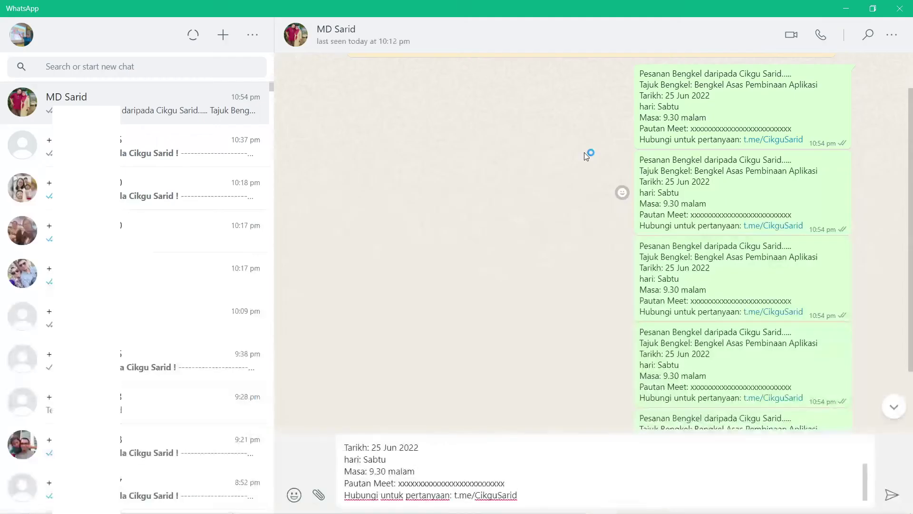
pyautogui.press('Return')
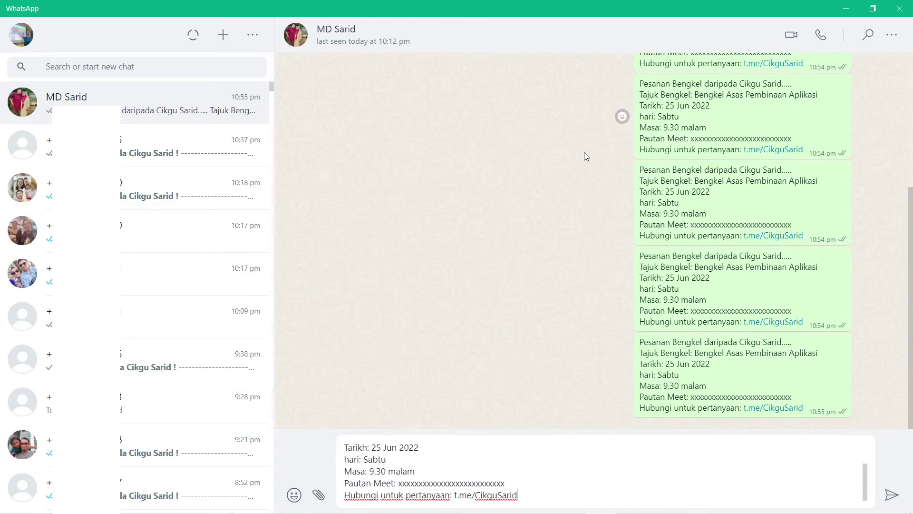
pyautogui.press('Return')
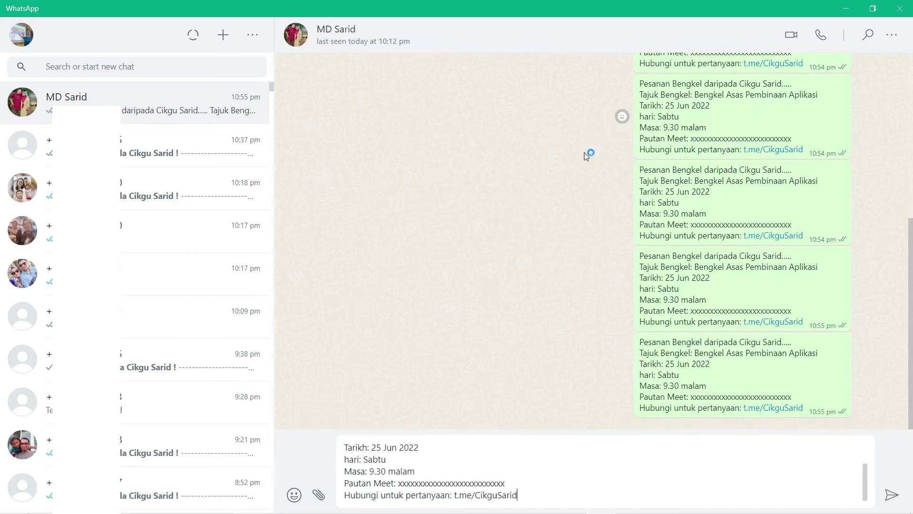
pyautogui.press('Return')
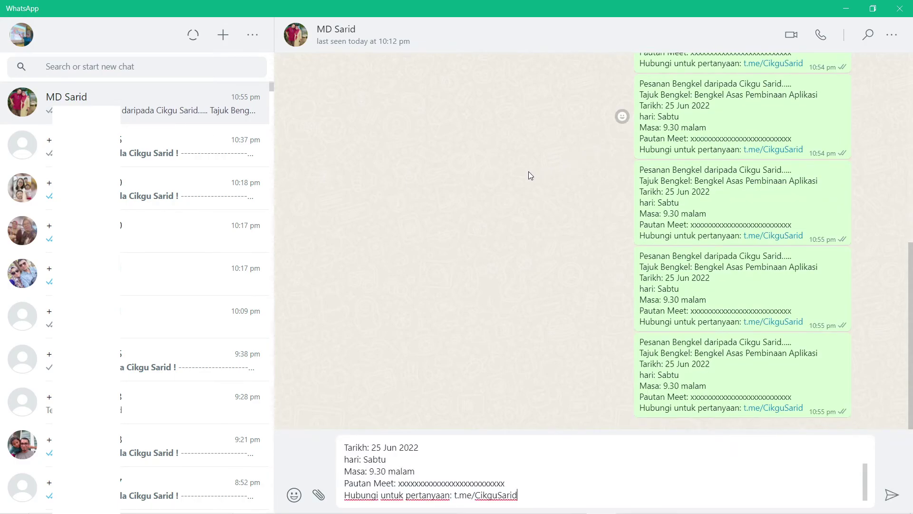
pyautogui.press('Return')
pyautogui.hotkey('ctrl', 'v')
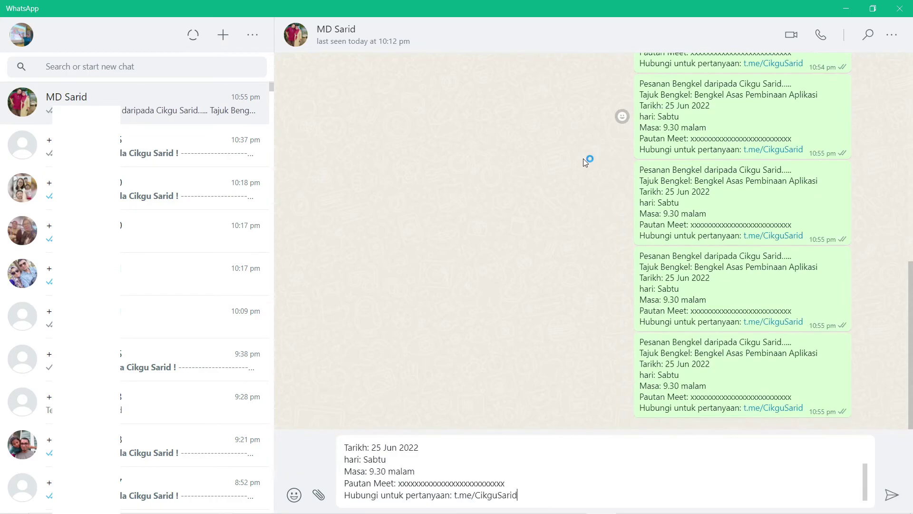
pyautogui.press('Return')
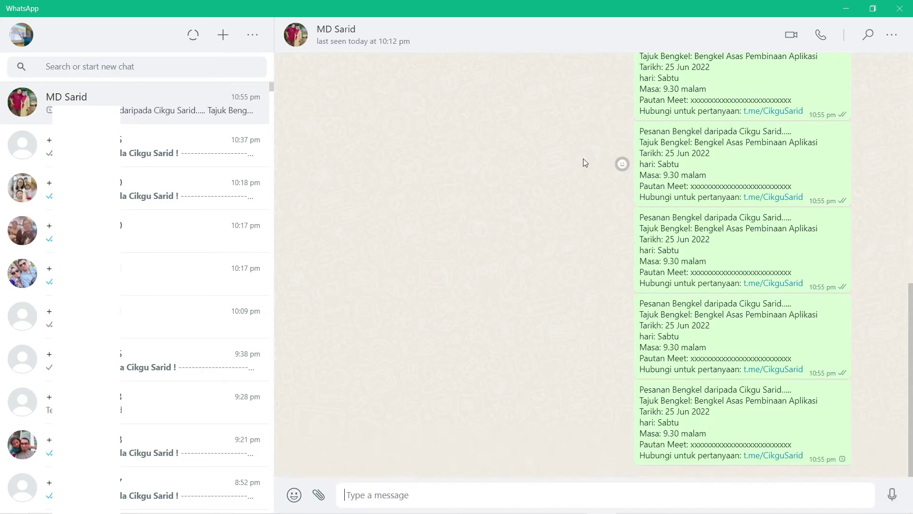
pyautogui.hotkey('ctrl', 'v')
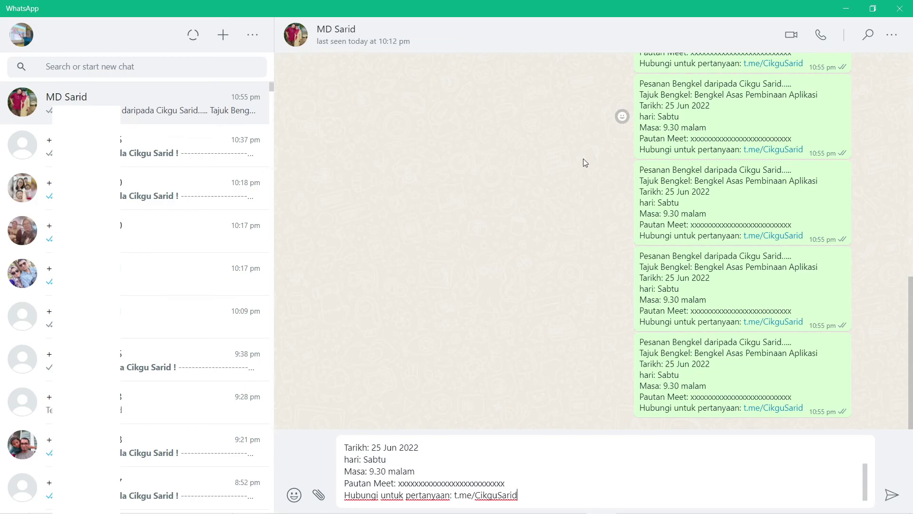
pyautogui.press('Return')
pyautogui.hotkey('ctrl', 'v')
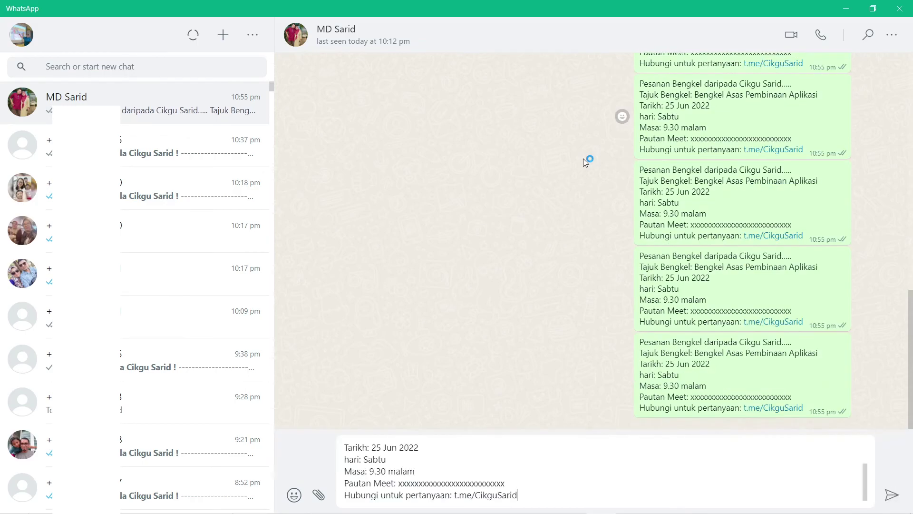
pyautogui.press('Return')
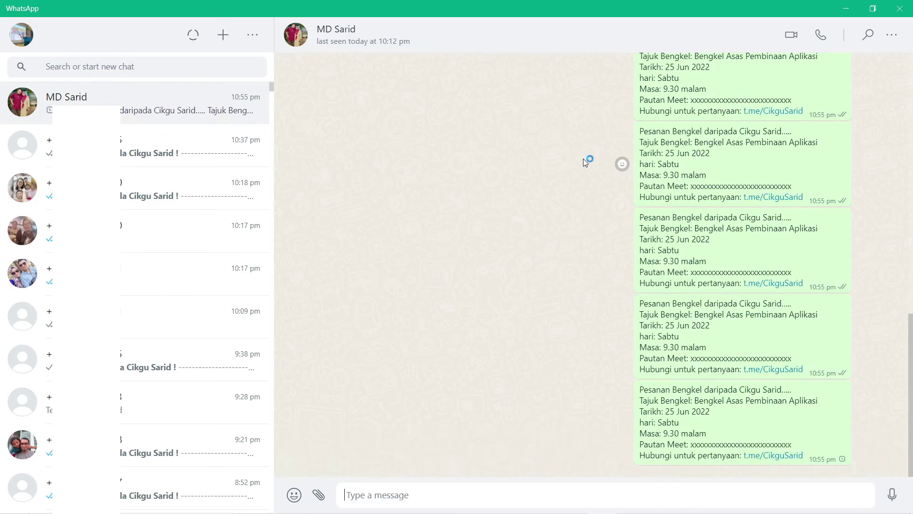
pyautogui.hotkey('ctrl', 'v')
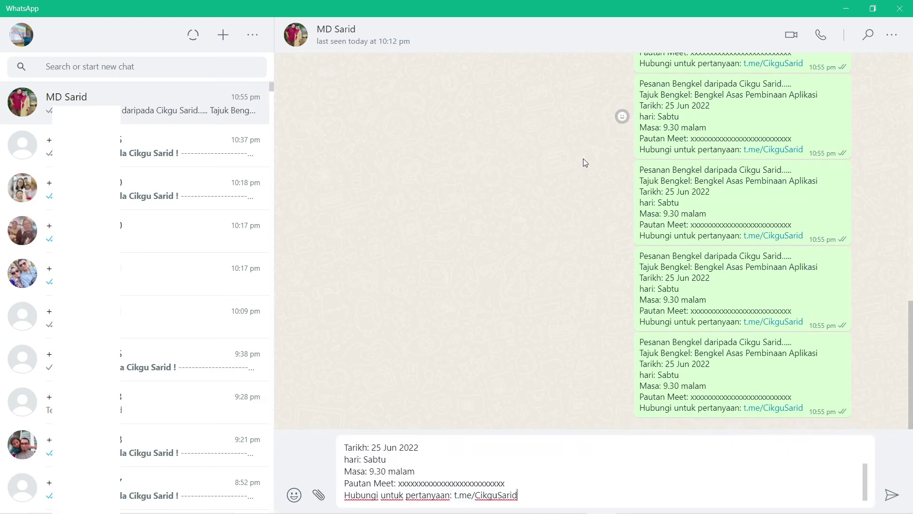
pyautogui.press('Return')
pyautogui.hotkey('ctrl', 'v')
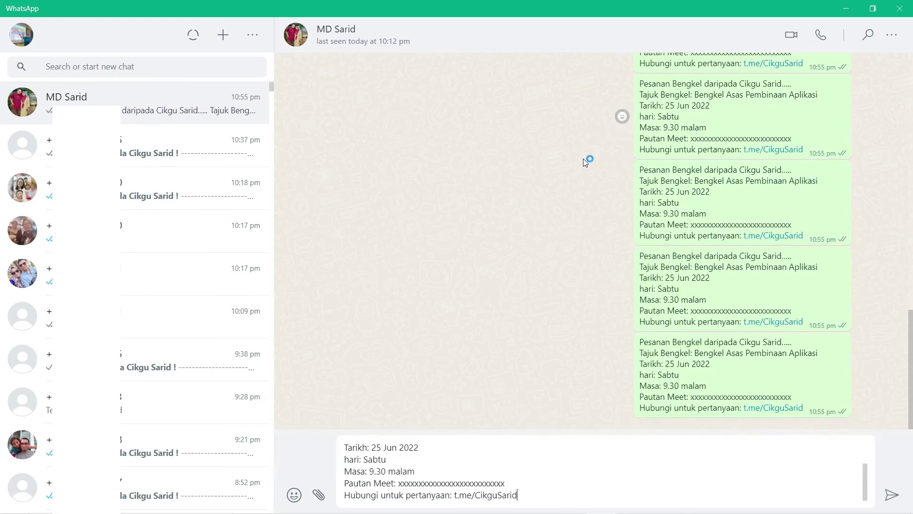
pyautogui.press('Return')
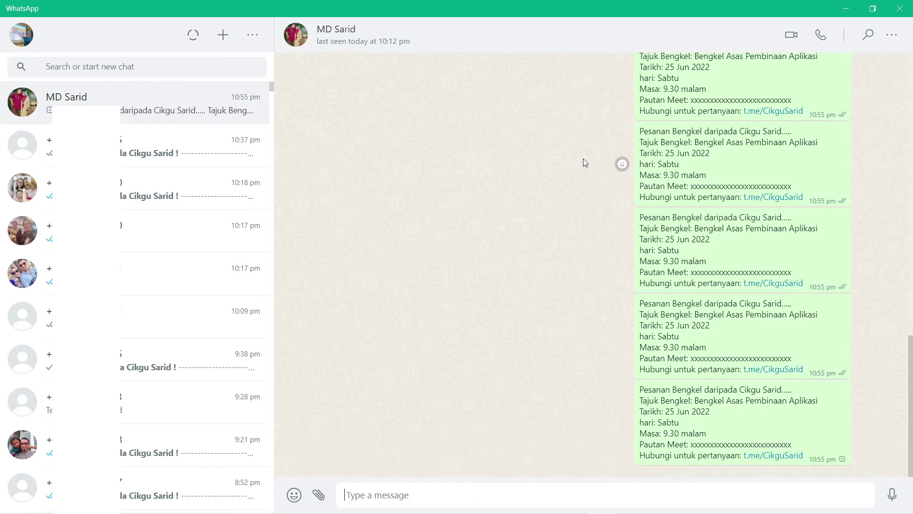
pyautogui.hotkey('ctrl', 'v')
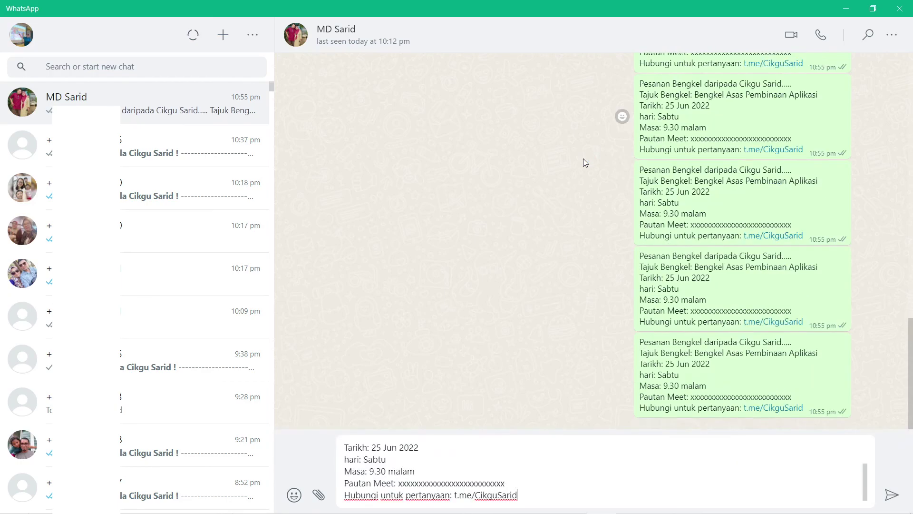
pyautogui.press('Return')
pyautogui.hotkey('ctrl', 'v')
pyautogui.press('Return')
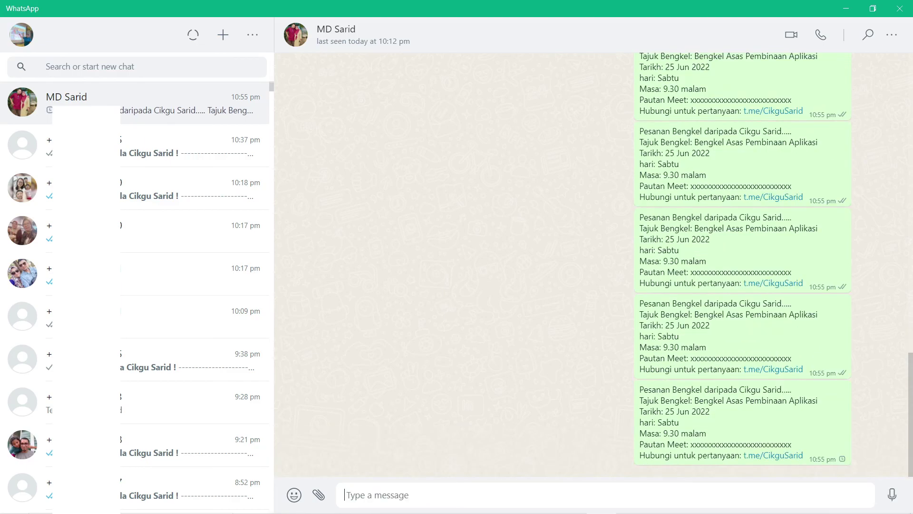